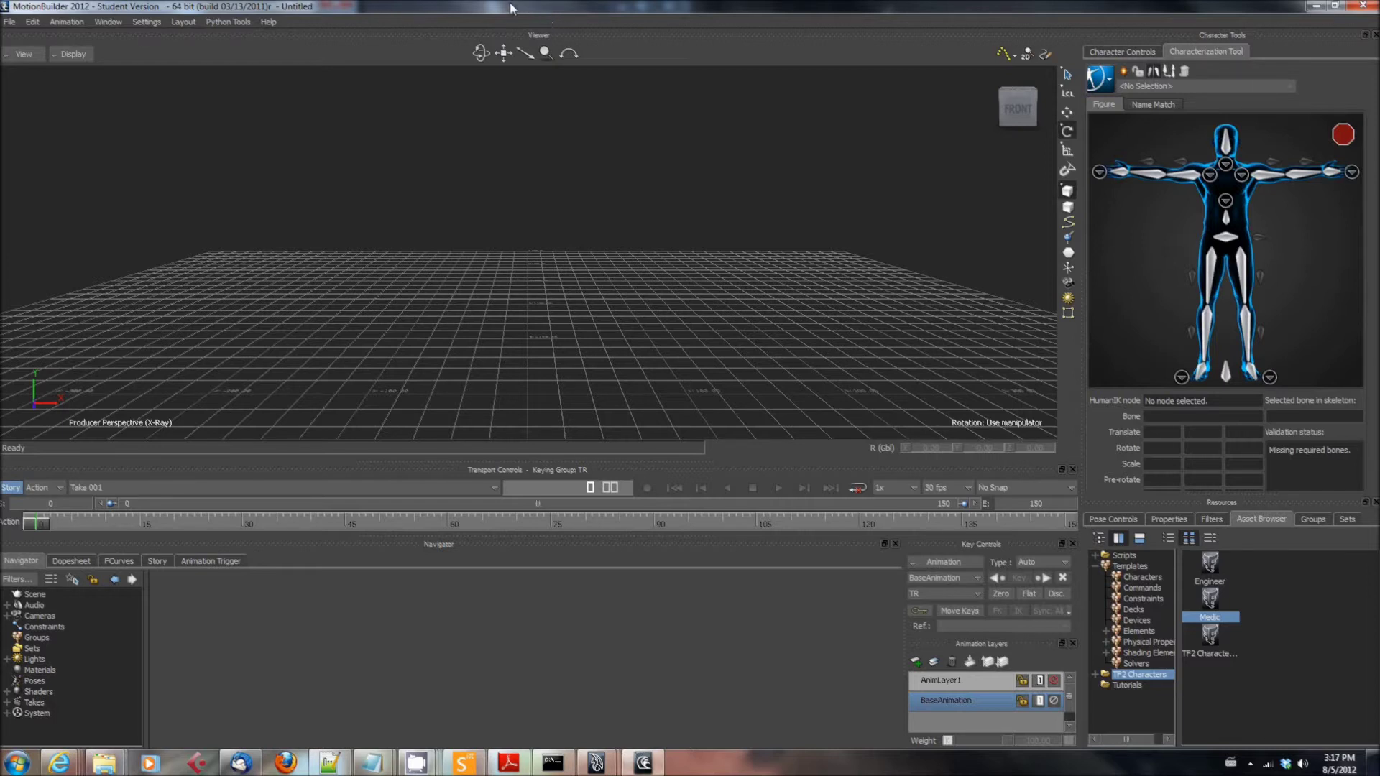
# Step: Import the mocaptest_tutorial BVH motion file into the scene
pyautogui.click(9, 22)
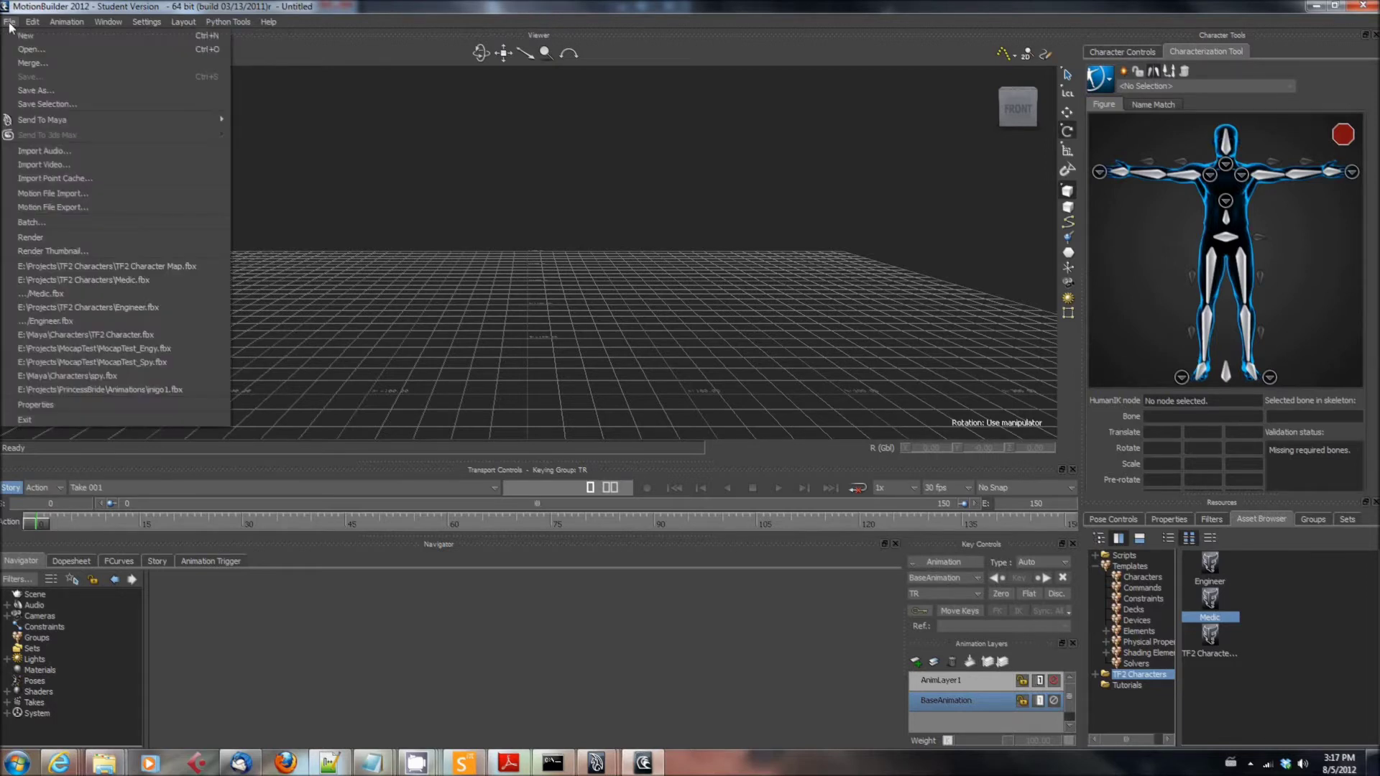
pyautogui.click(57, 192)
pyautogui.doubleClick(641, 305)
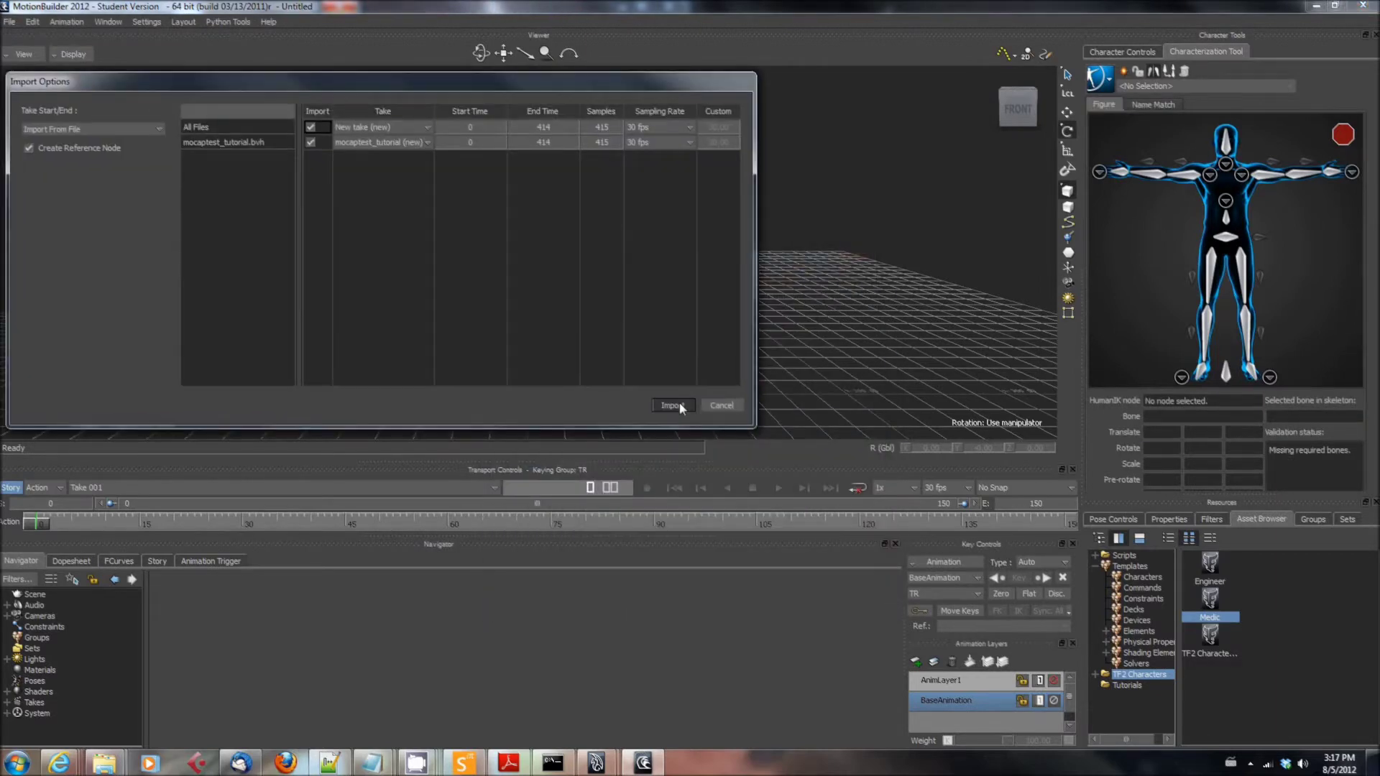
pyautogui.click(673, 405)
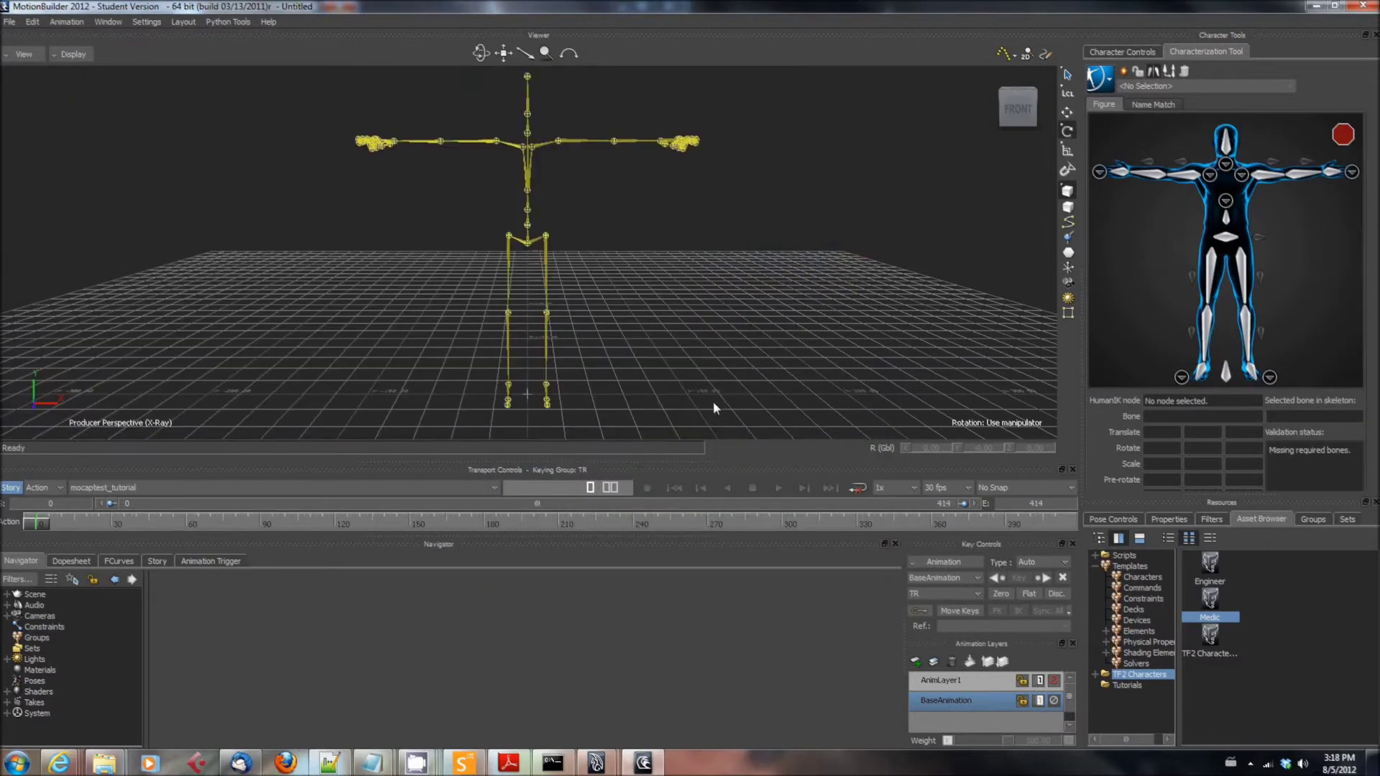
# Step: Merge the TF2 Character Map asset into the scene with No Animation, dismissing the warning
pyautogui.click(1225, 649)
pyautogui.moveTo(1216, 641); pyautogui.dragTo(648, 363)
pyautogui.moveTo(679, 360)
pyautogui.click(756, 362)
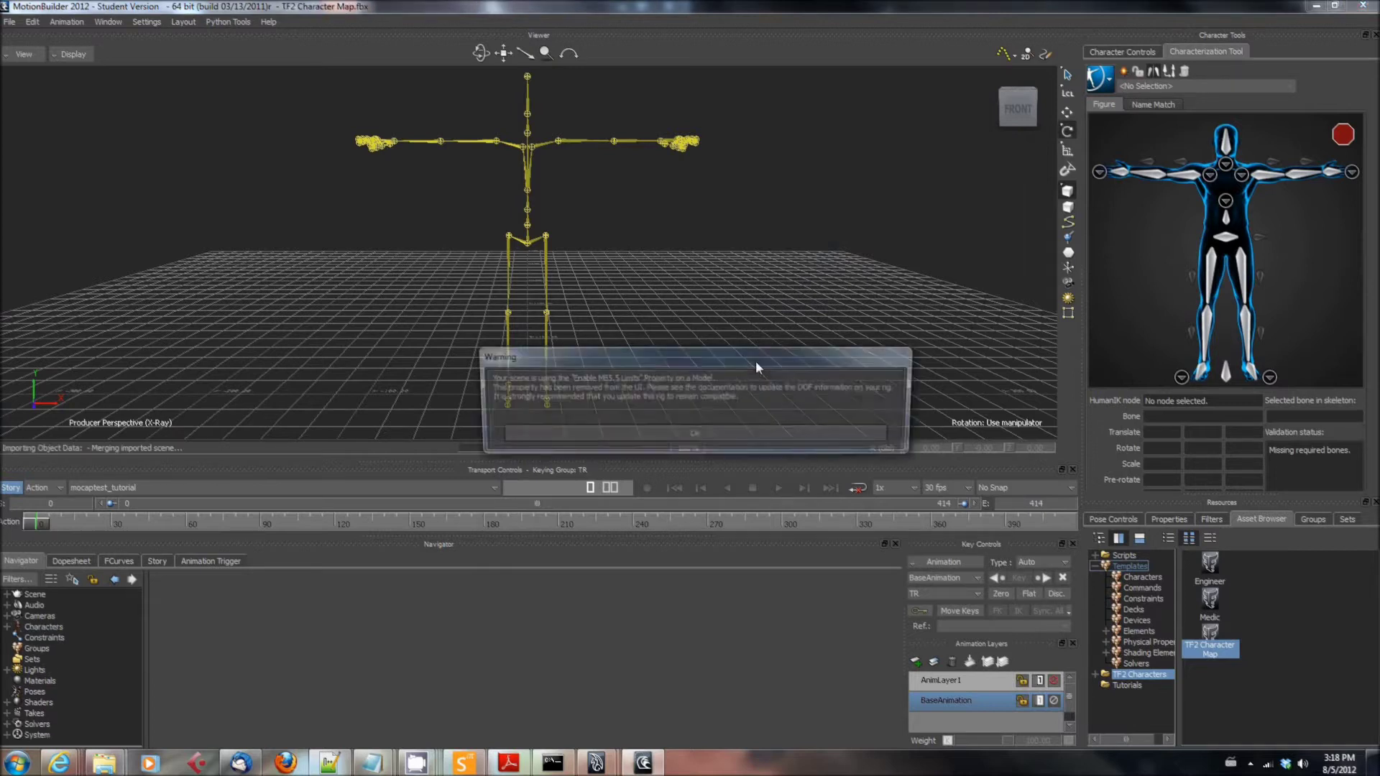
pyautogui.click(677, 440)
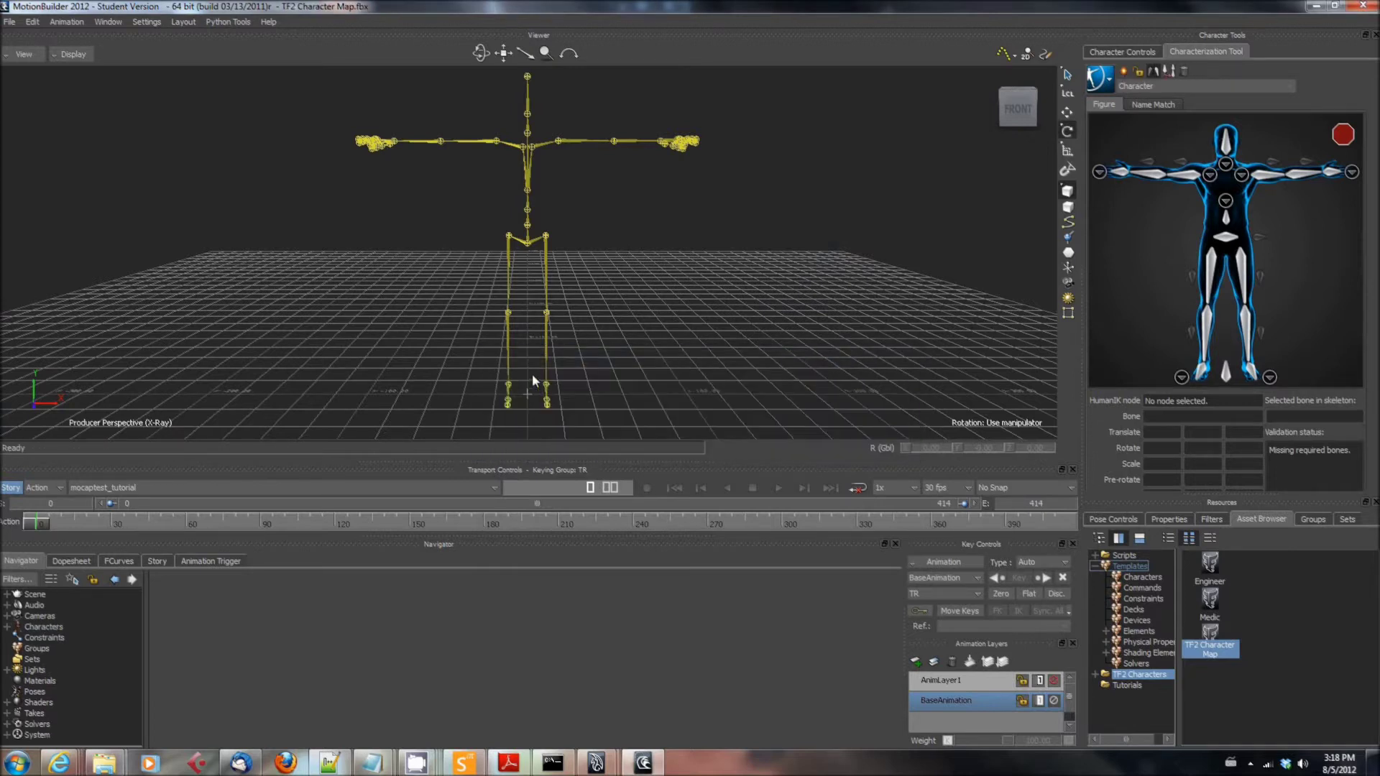
# Step: Apply the new Character to the skeleton's hips and characterize it as a Biped
pyautogui.click(8, 629)
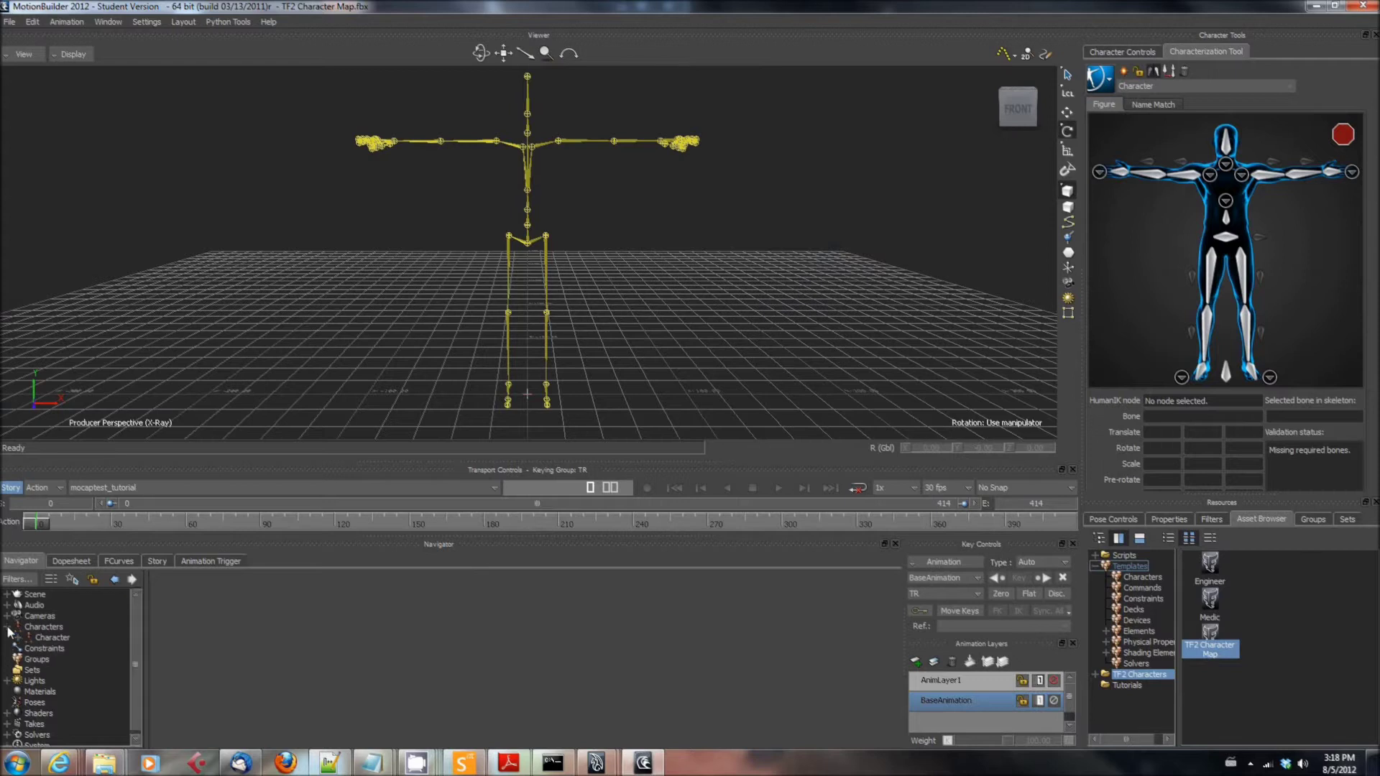
pyautogui.click(52, 638)
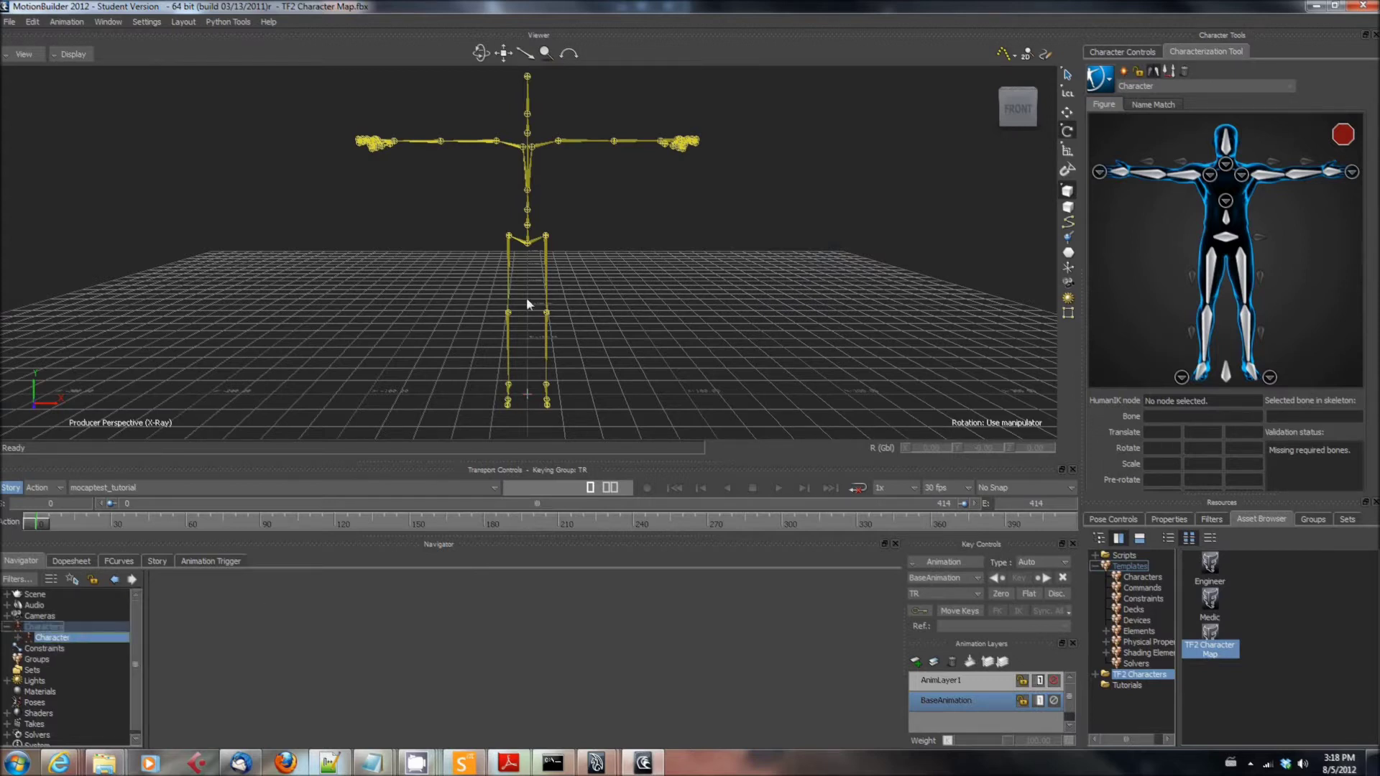
pyautogui.moveTo(536, 240); pyautogui.dragTo(548, 253)
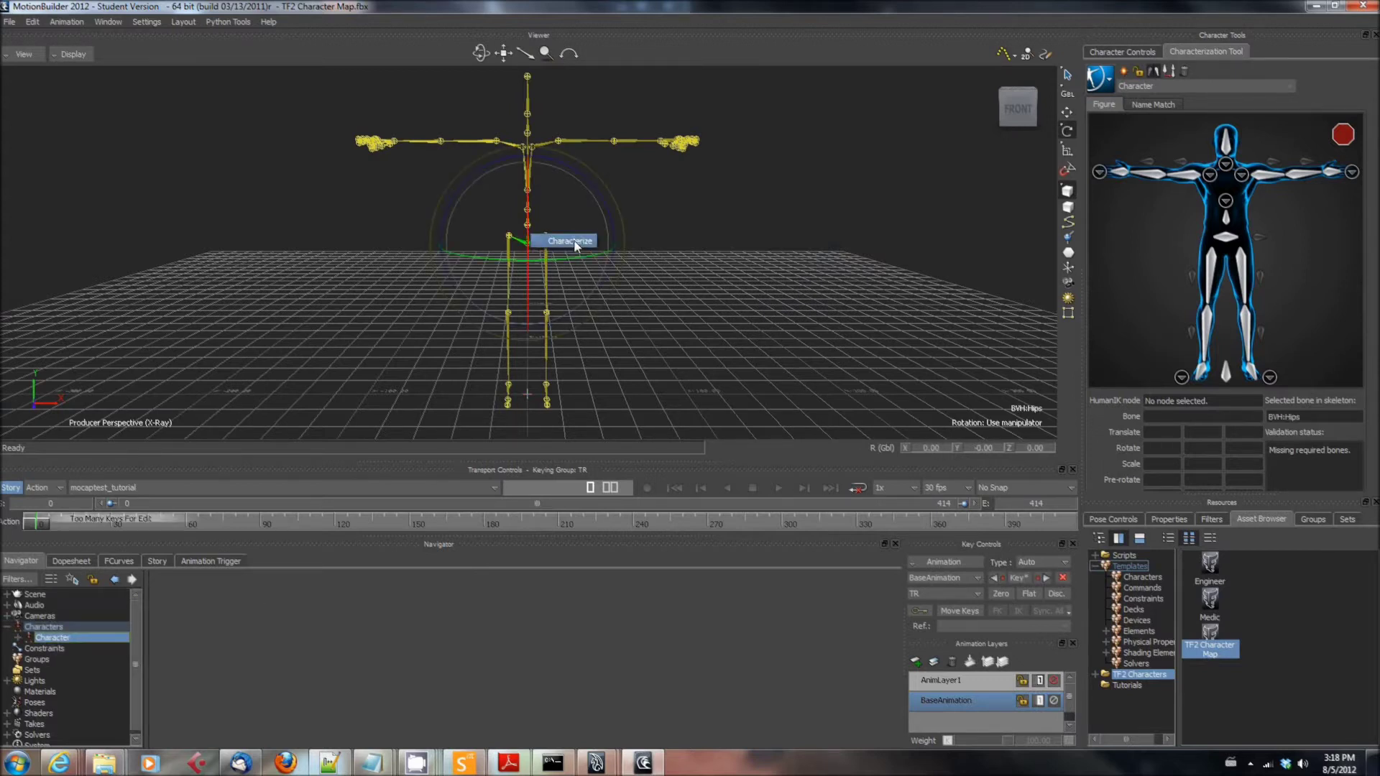
pyautogui.click(574, 242)
pyautogui.click(632, 428)
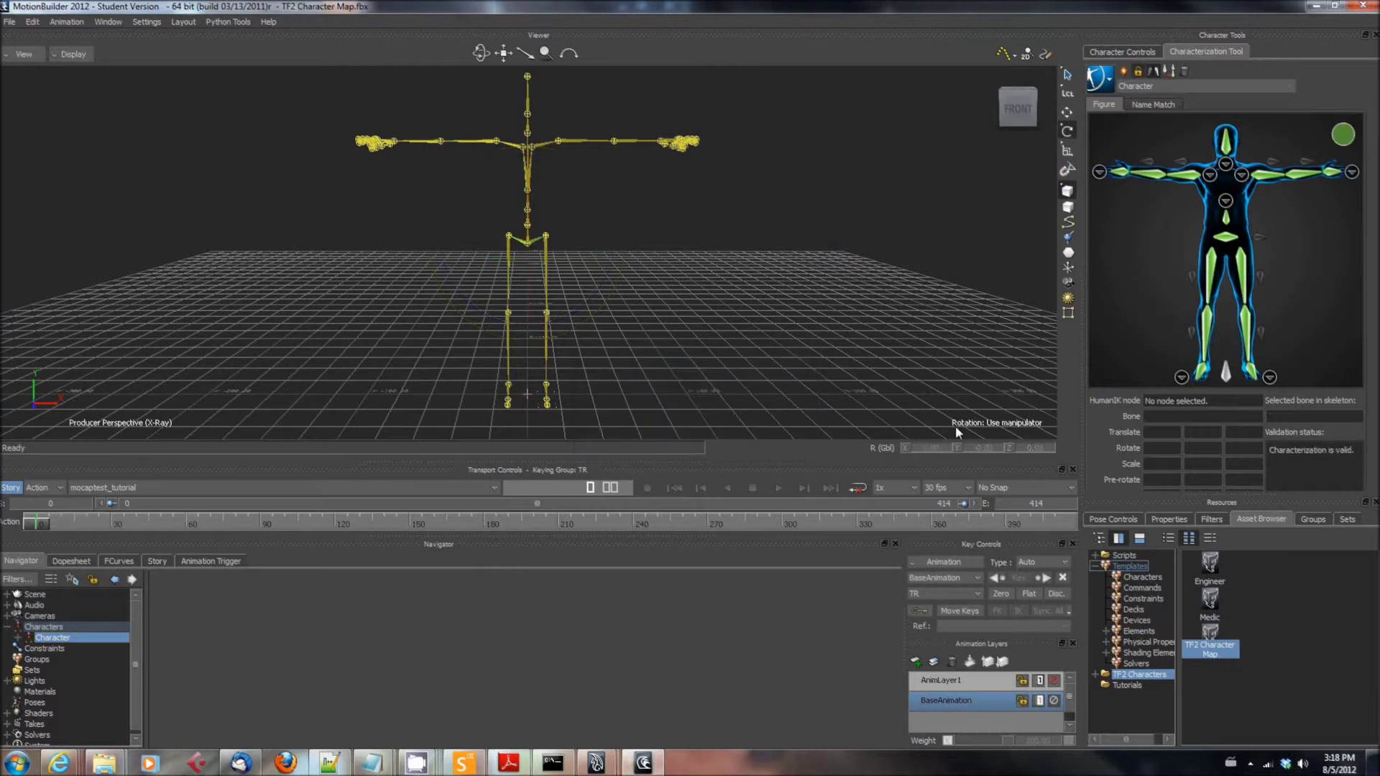
# Step: Merge the Medic asset into the viewer with No Animation
pyautogui.click(1214, 599)
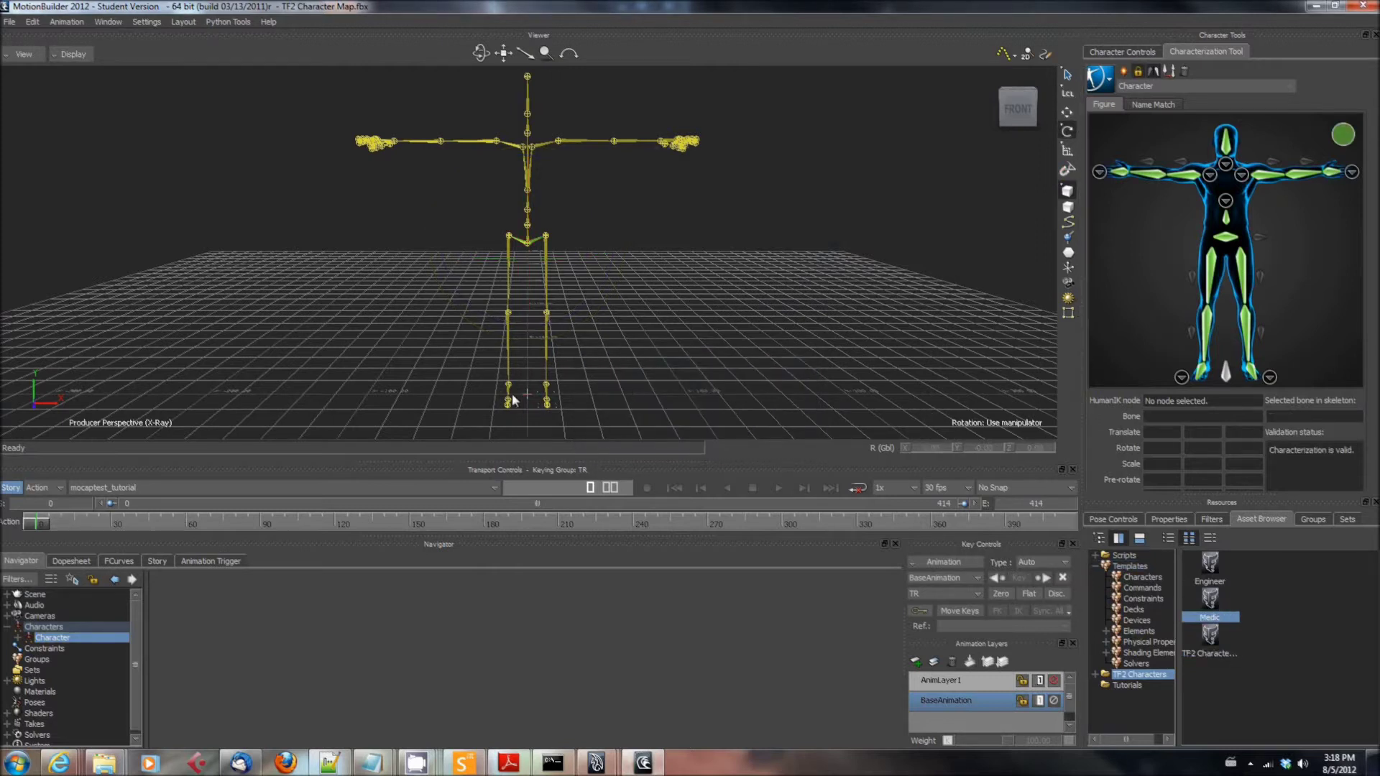
pyautogui.moveTo(513, 400); pyautogui.dragTo(657, 390)
pyautogui.moveTo(688, 386)
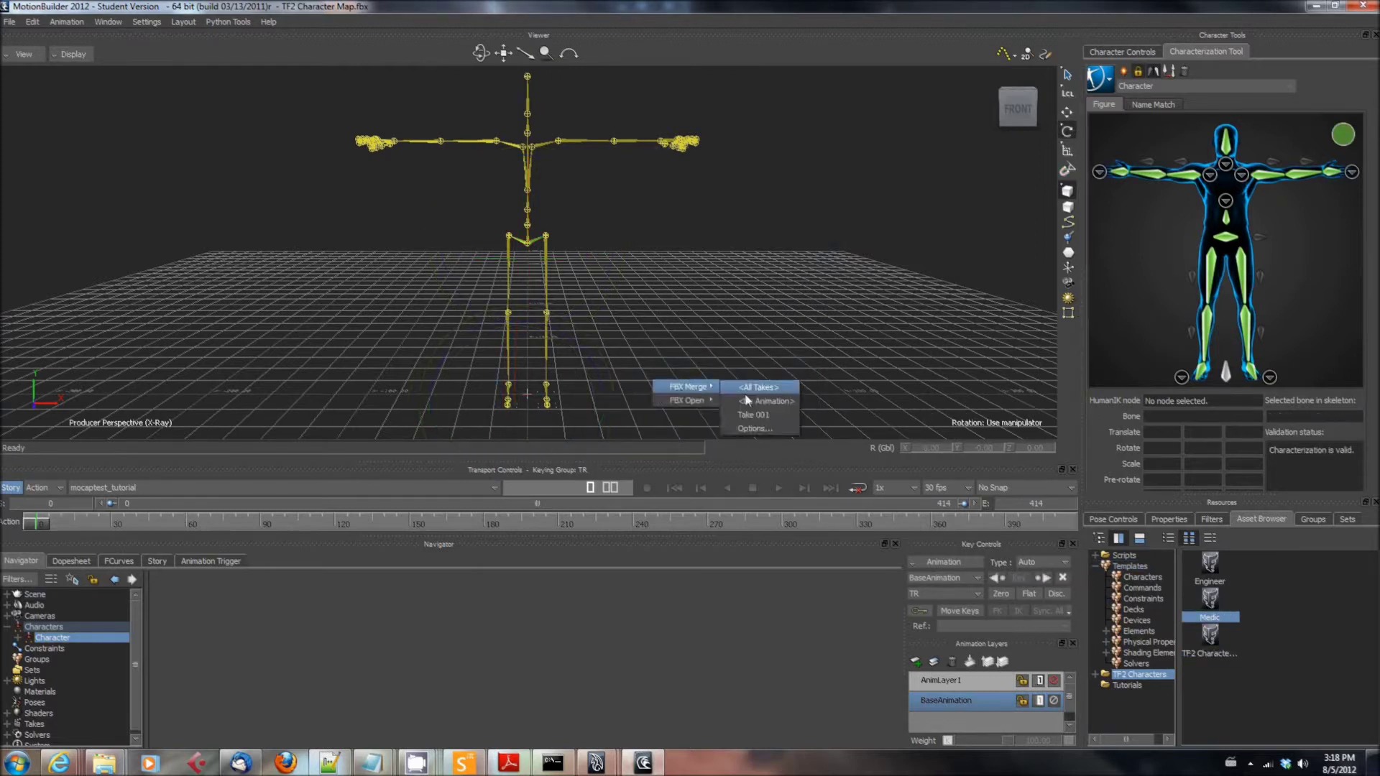
pyautogui.click(767, 401)
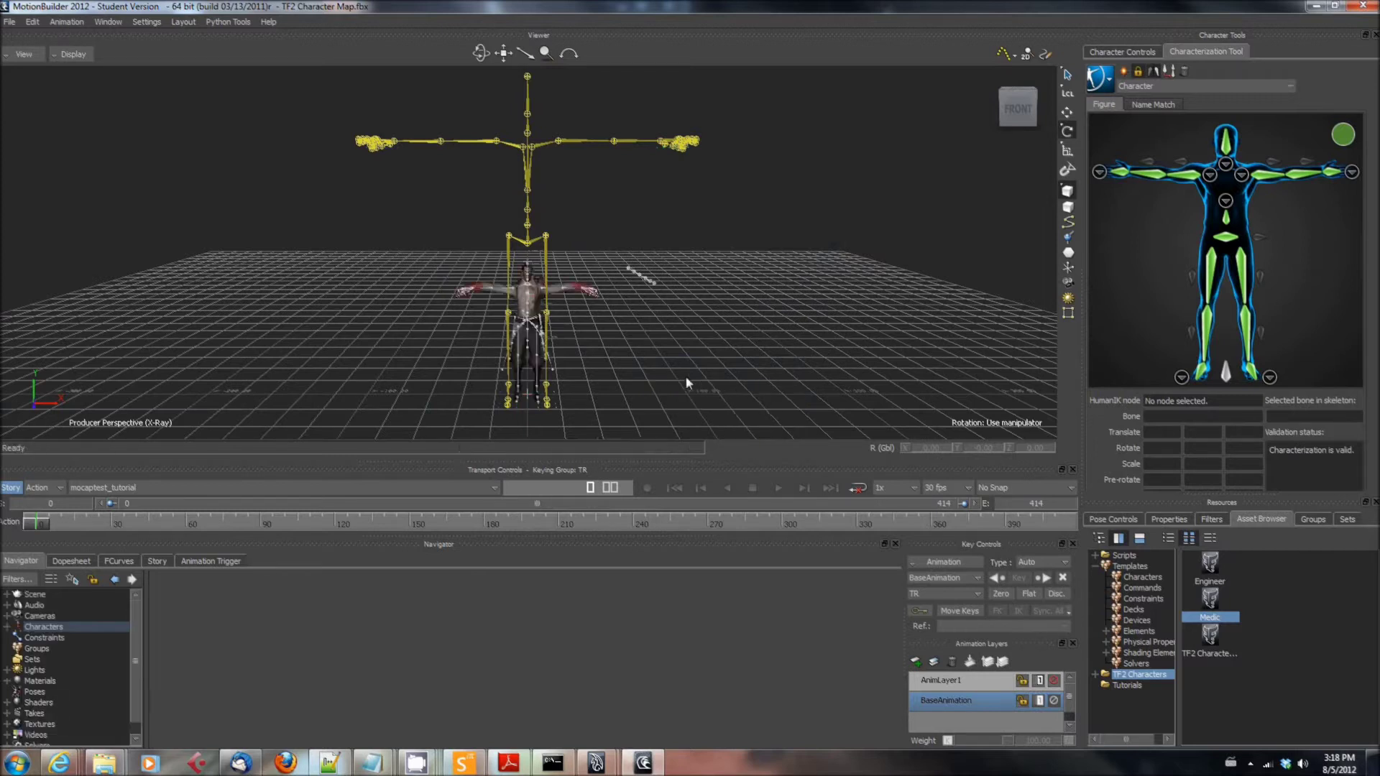
# Step: In the Medic's Character Settings, set Input Type to Character and tick Active
pyautogui.click(9, 627)
pyautogui.click(45, 648)
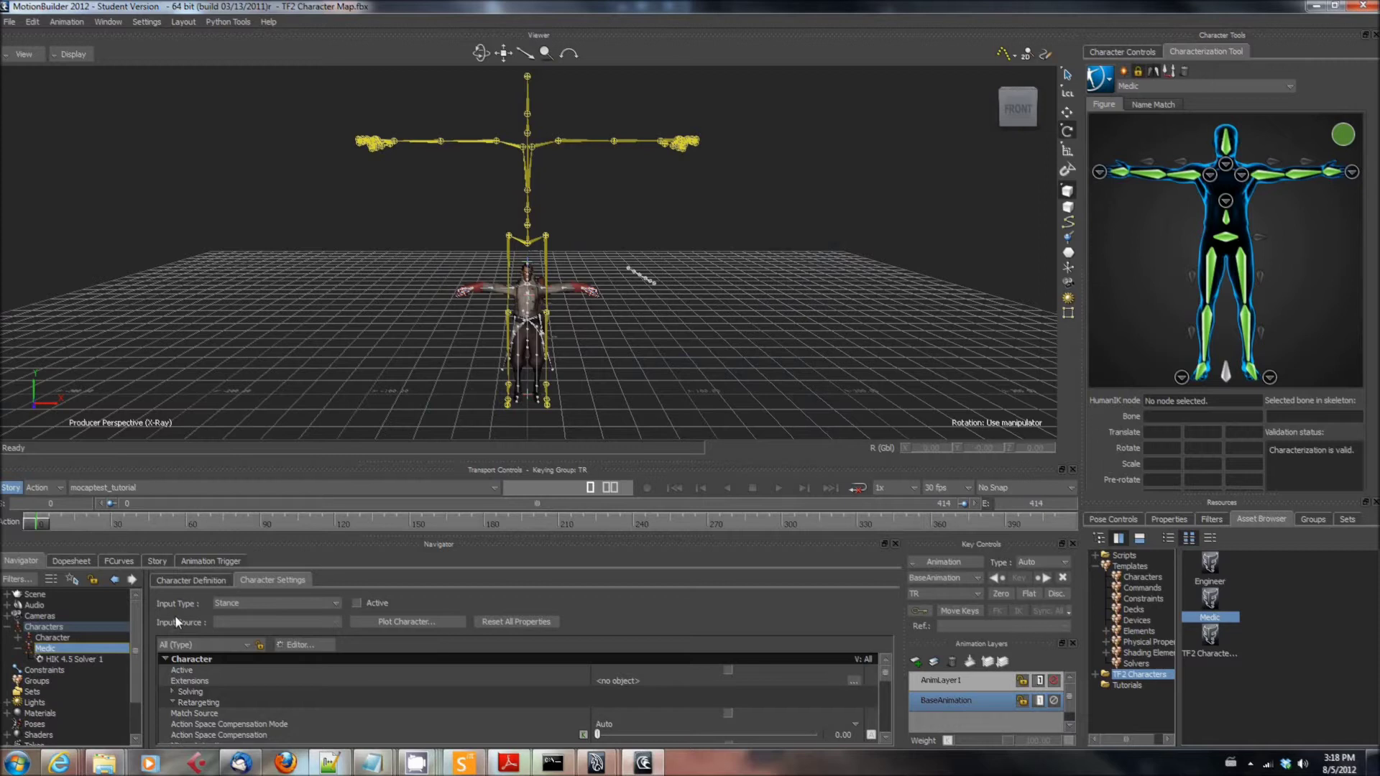
pyautogui.click(289, 602)
pyautogui.click(233, 626)
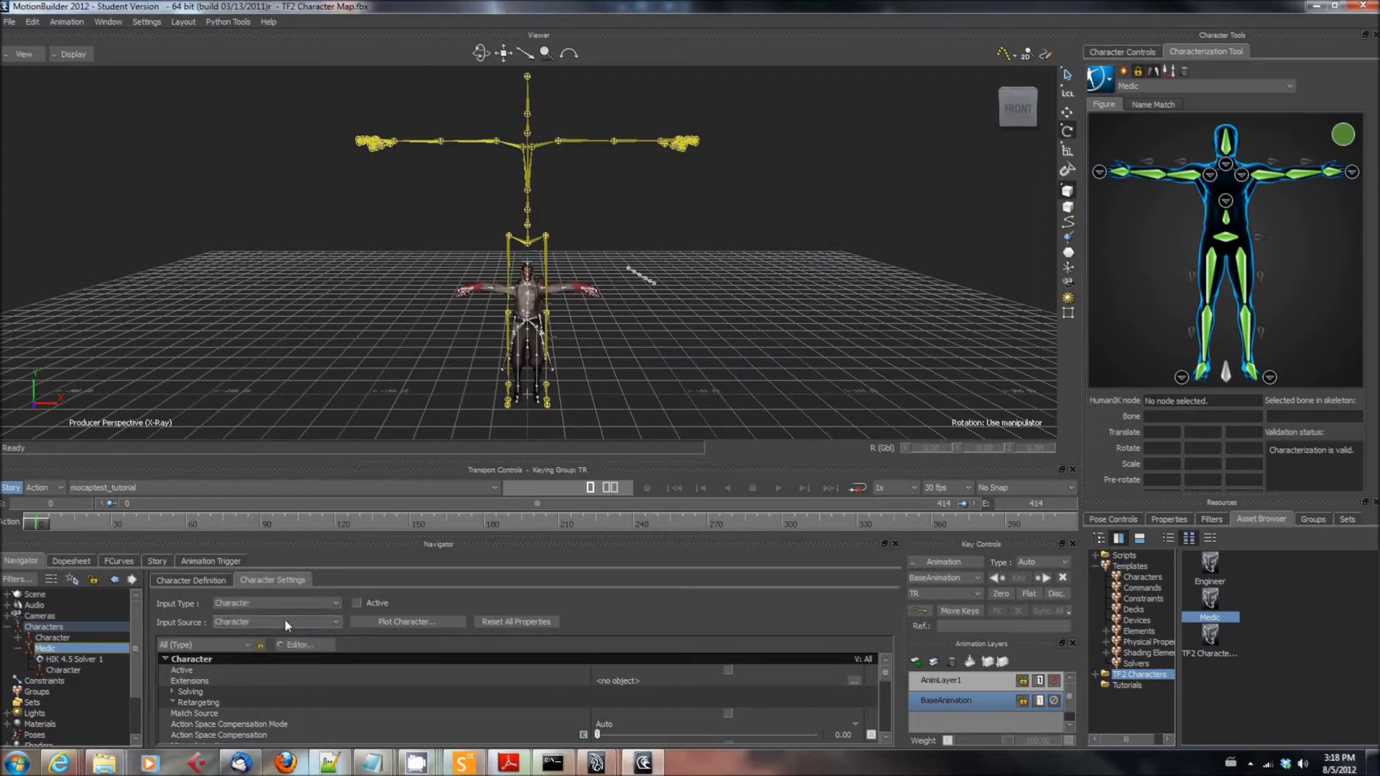
pyautogui.click(359, 602)
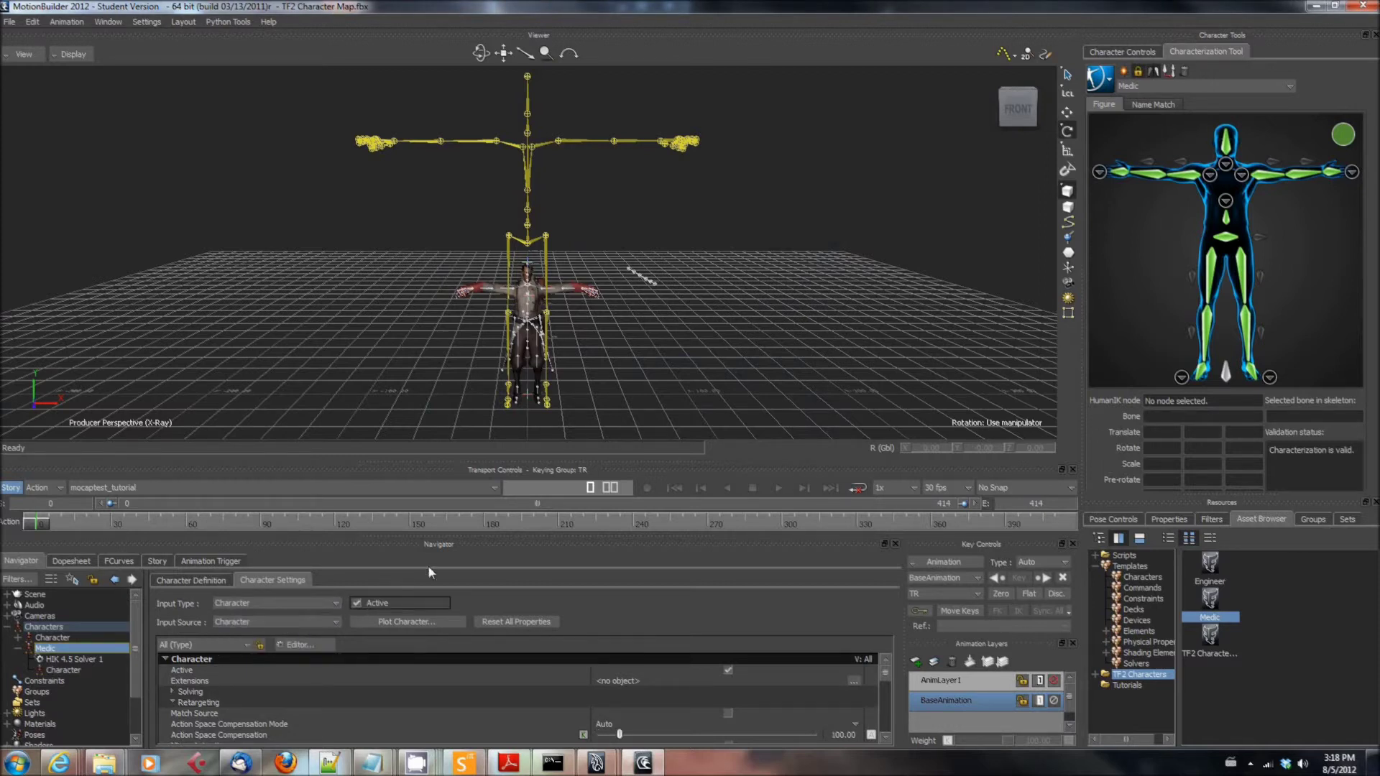
# Step: Play the retargeted Medic animation up close, then replay it from frame 0 and stop
pyautogui.click(779, 488)
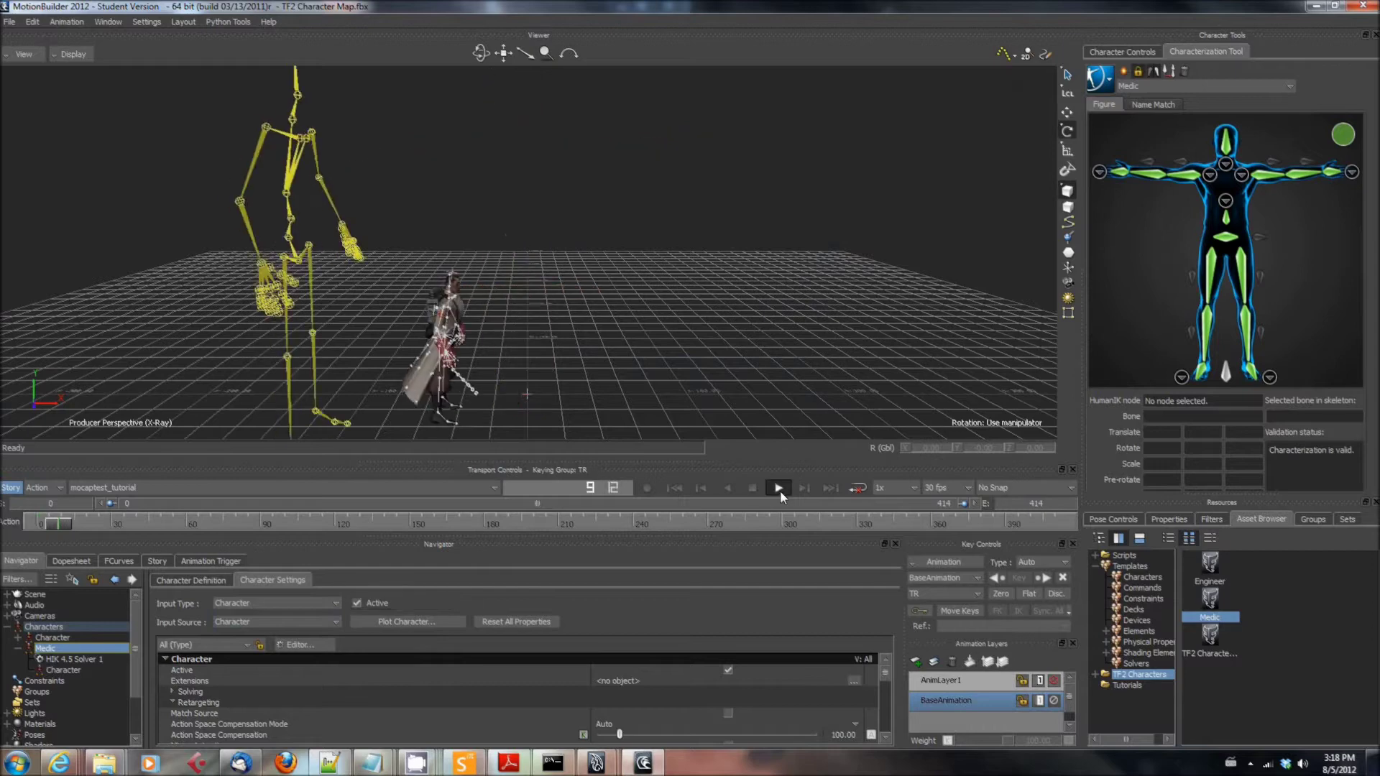
pyautogui.keyDown('ctrl'); pyautogui.moveTo(648, 341); pyautogui.dragTo(655, 256); pyautogui.keyUp('ctrl')
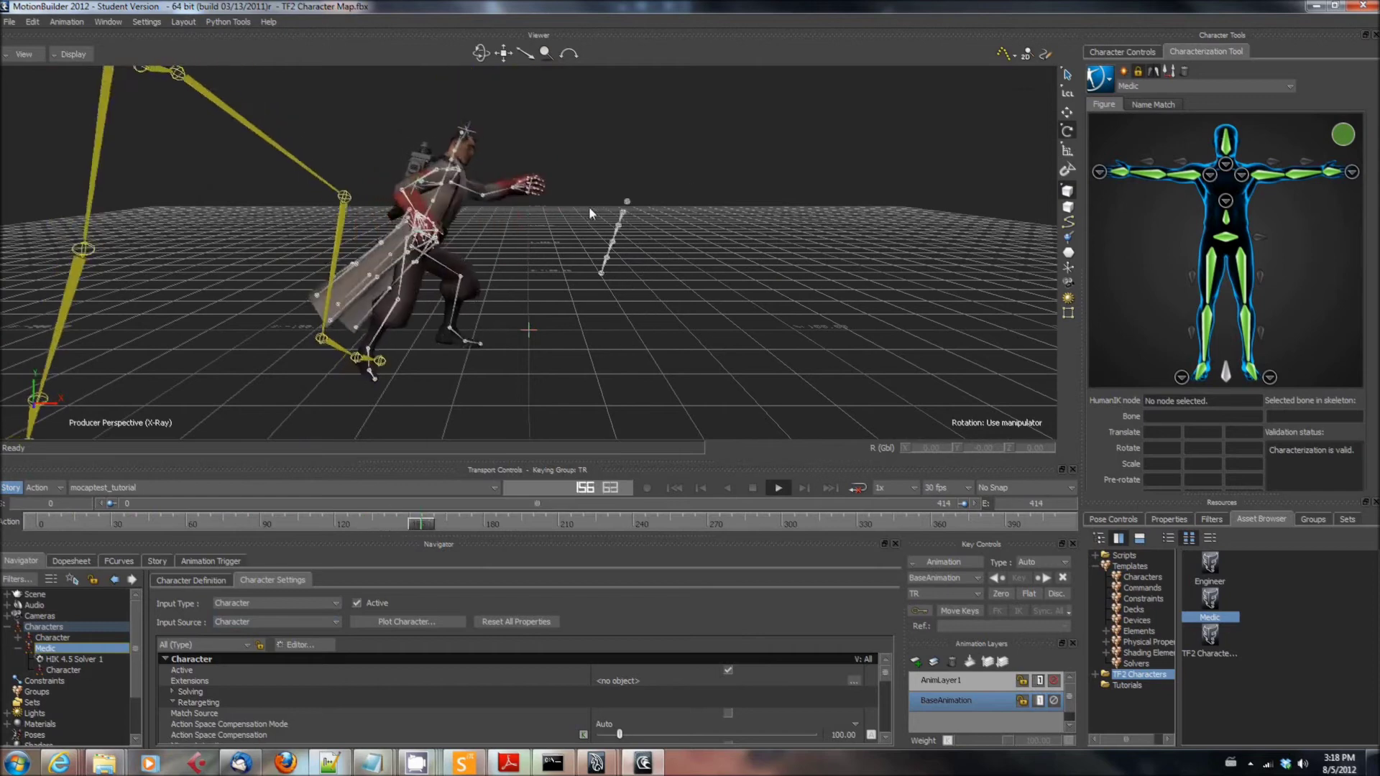
pyautogui.keyDown('ctrl'); pyautogui.moveTo(536, 227); pyautogui.dragTo(548, 256); pyautogui.keyUp('ctrl')
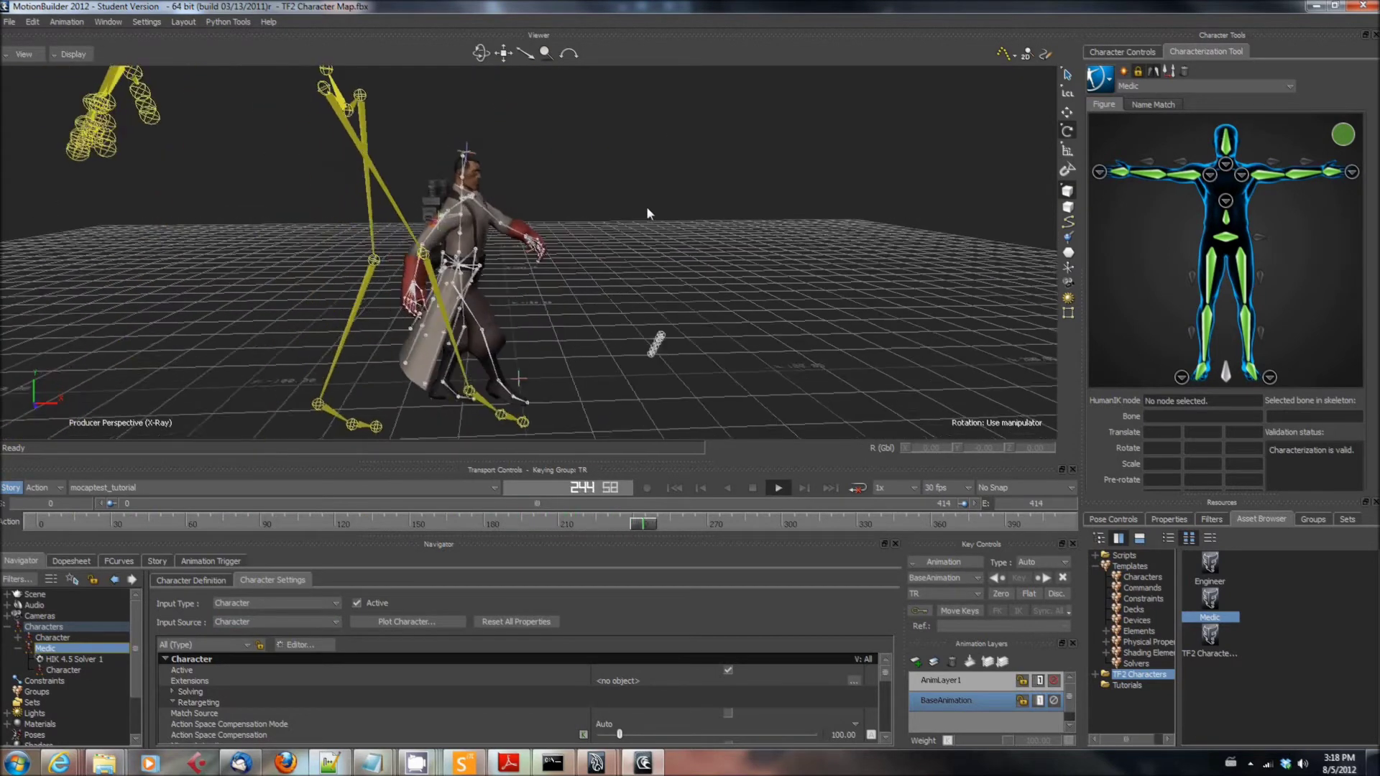
pyautogui.keyDown('ctrl'); pyautogui.moveTo(645, 206); pyautogui.dragTo(890, 260); pyautogui.keyUp('ctrl')
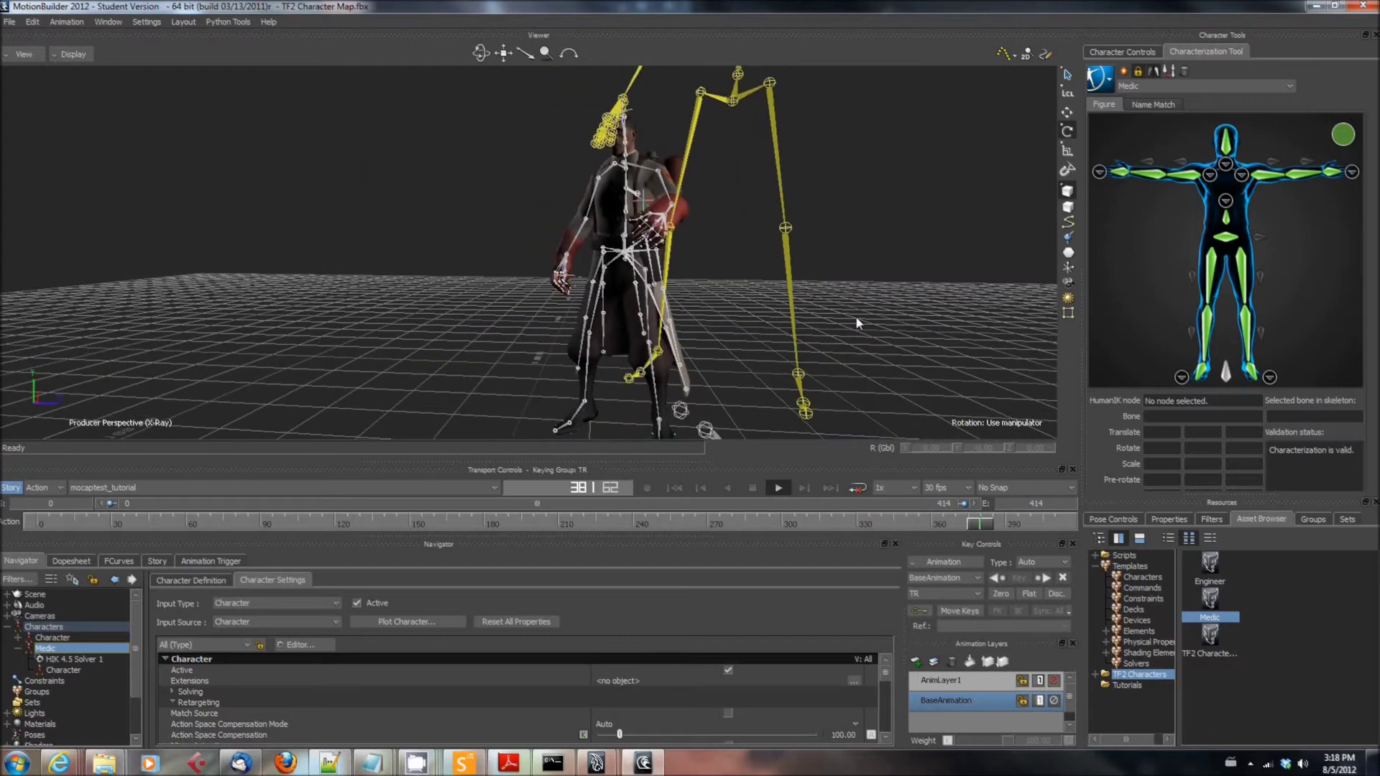
pyautogui.click(675, 489)
pyautogui.click(778, 489)
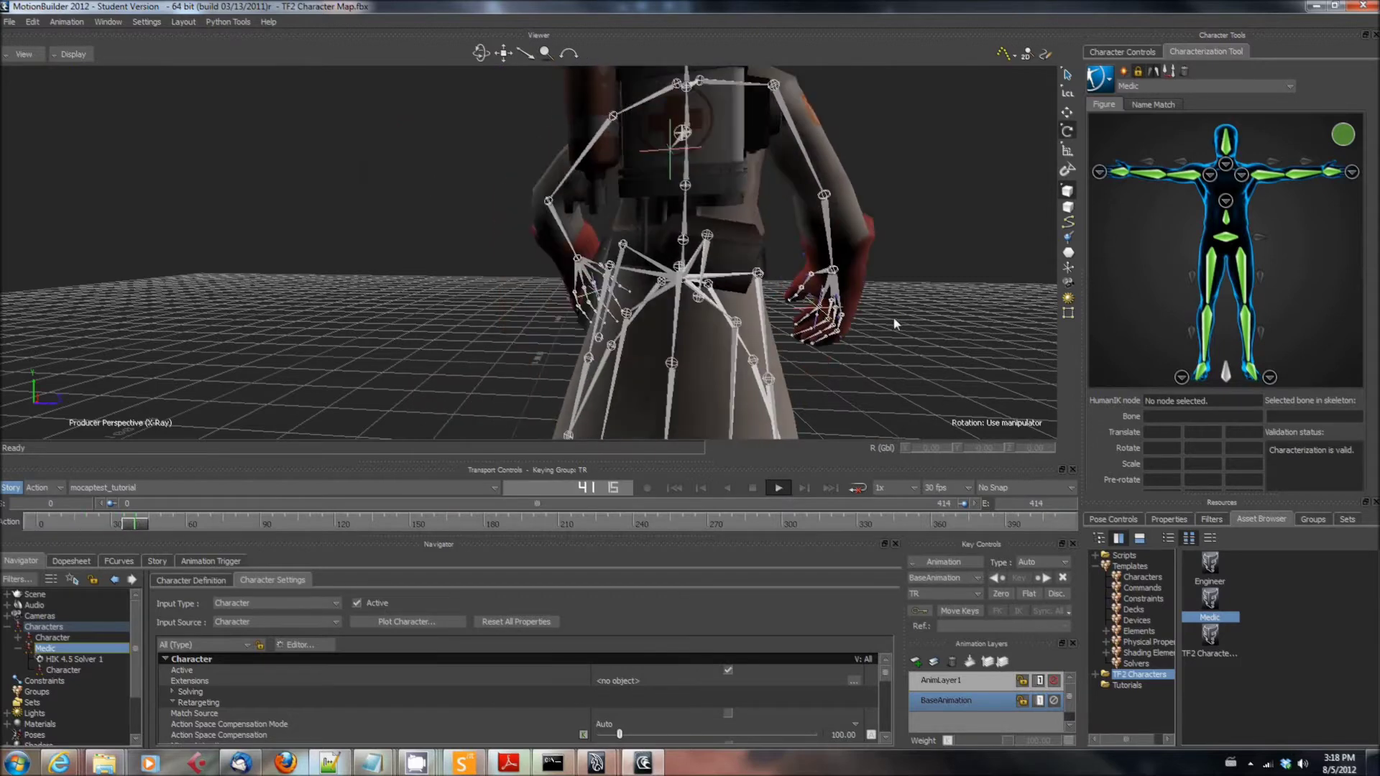
pyautogui.click(752, 489)
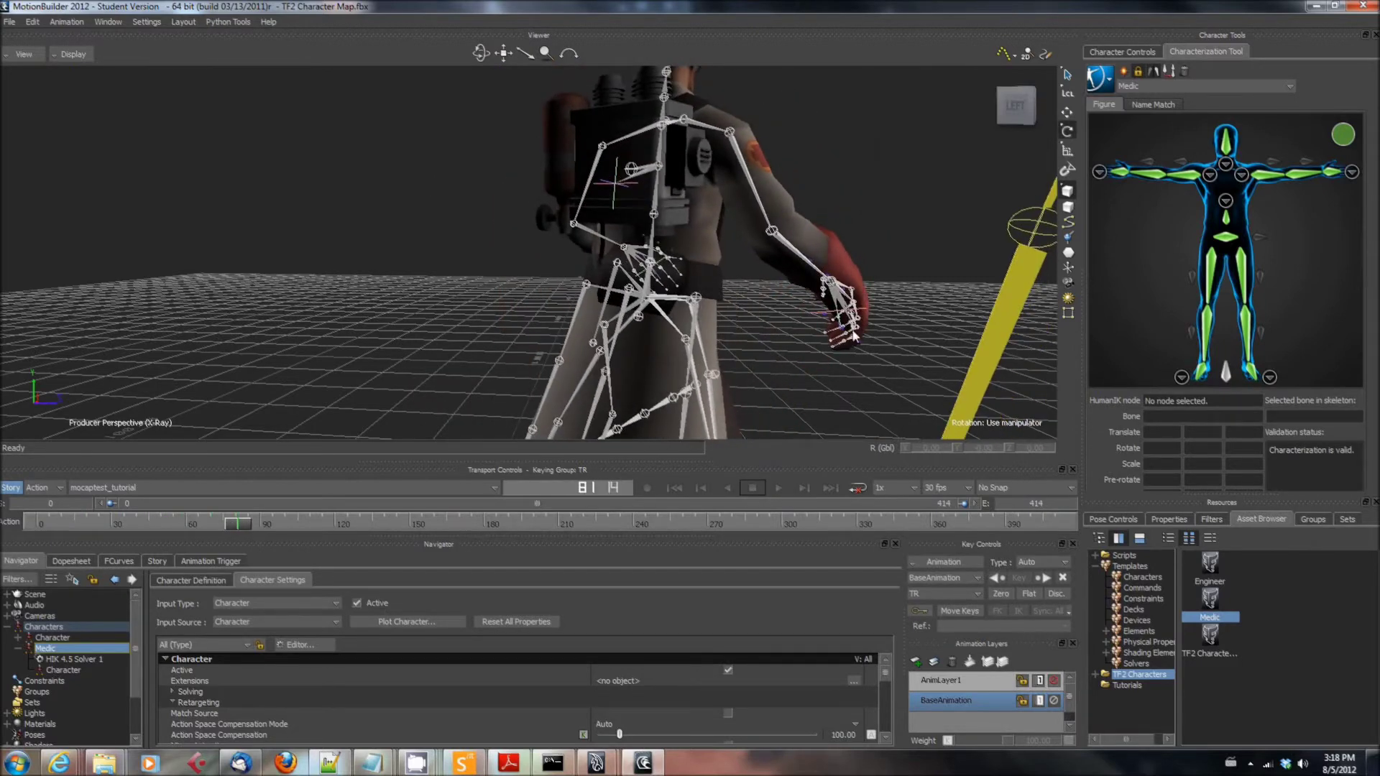
# Step: Turn off X-Ray display so the Medic's mesh is solid, viewed from the side
pyautogui.click(72, 54)
pyautogui.click(179, 108)
pyautogui.keyDown('ctrl'); pyautogui.keyDown('shift'); pyautogui.moveTo(829, 240); pyautogui.dragTo(679, 248); pyautogui.keyUp('shift'); pyautogui.keyUp('ctrl')
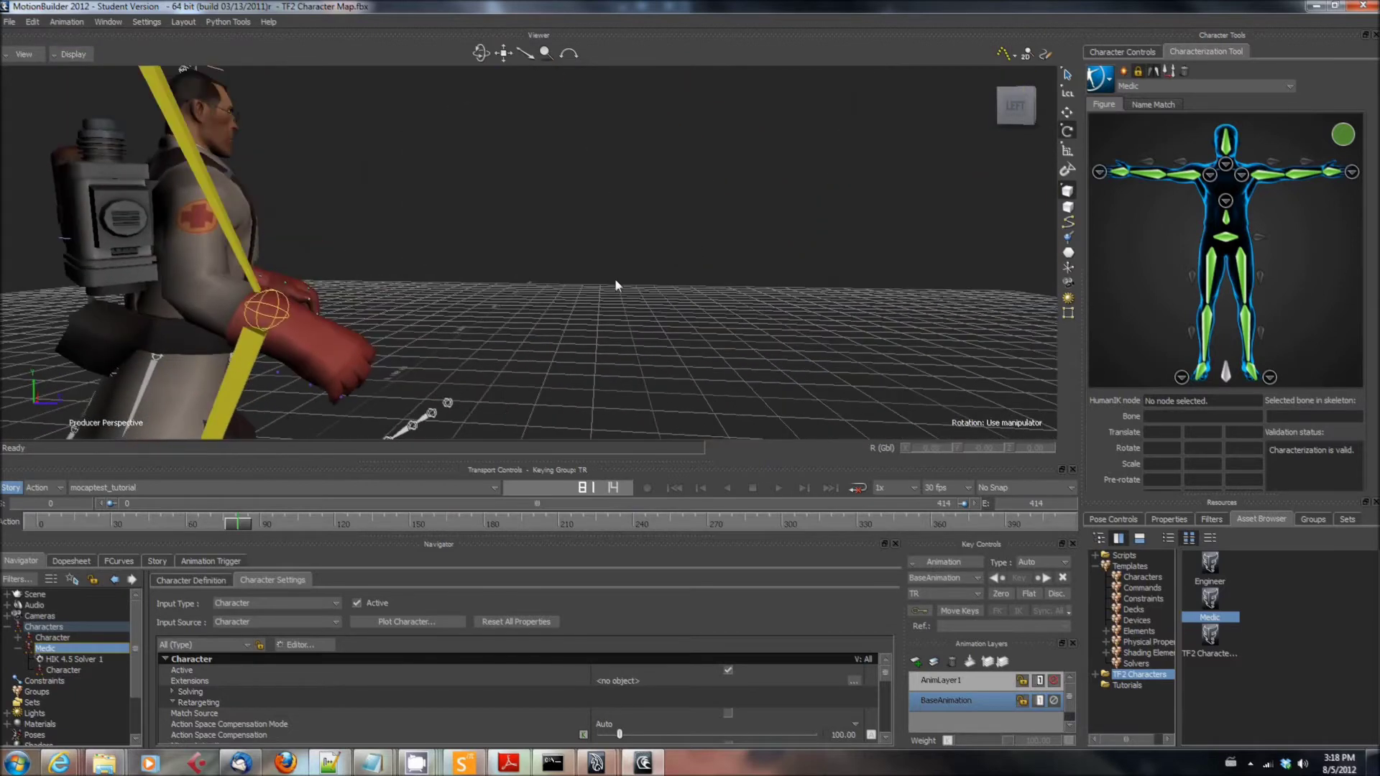
pyautogui.keyDown('ctrl'); pyautogui.keyDown('shift'); pyautogui.moveTo(540, 291); pyautogui.dragTo(663, 336); pyautogui.keyUp('shift'); pyautogui.keyUp('ctrl')
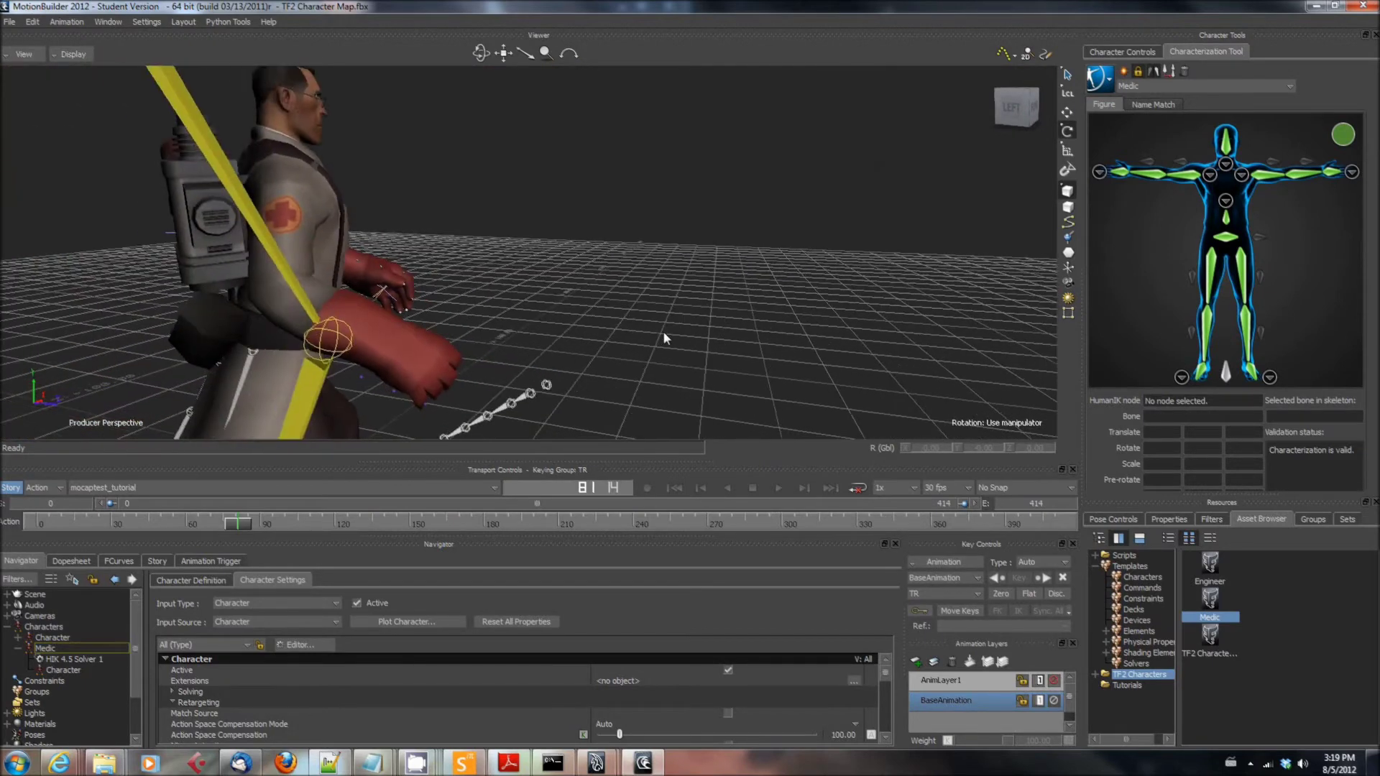
# Step: Play the take, replay from frame 0, stop near frame 125, and view from the front
pyautogui.click(780, 488)
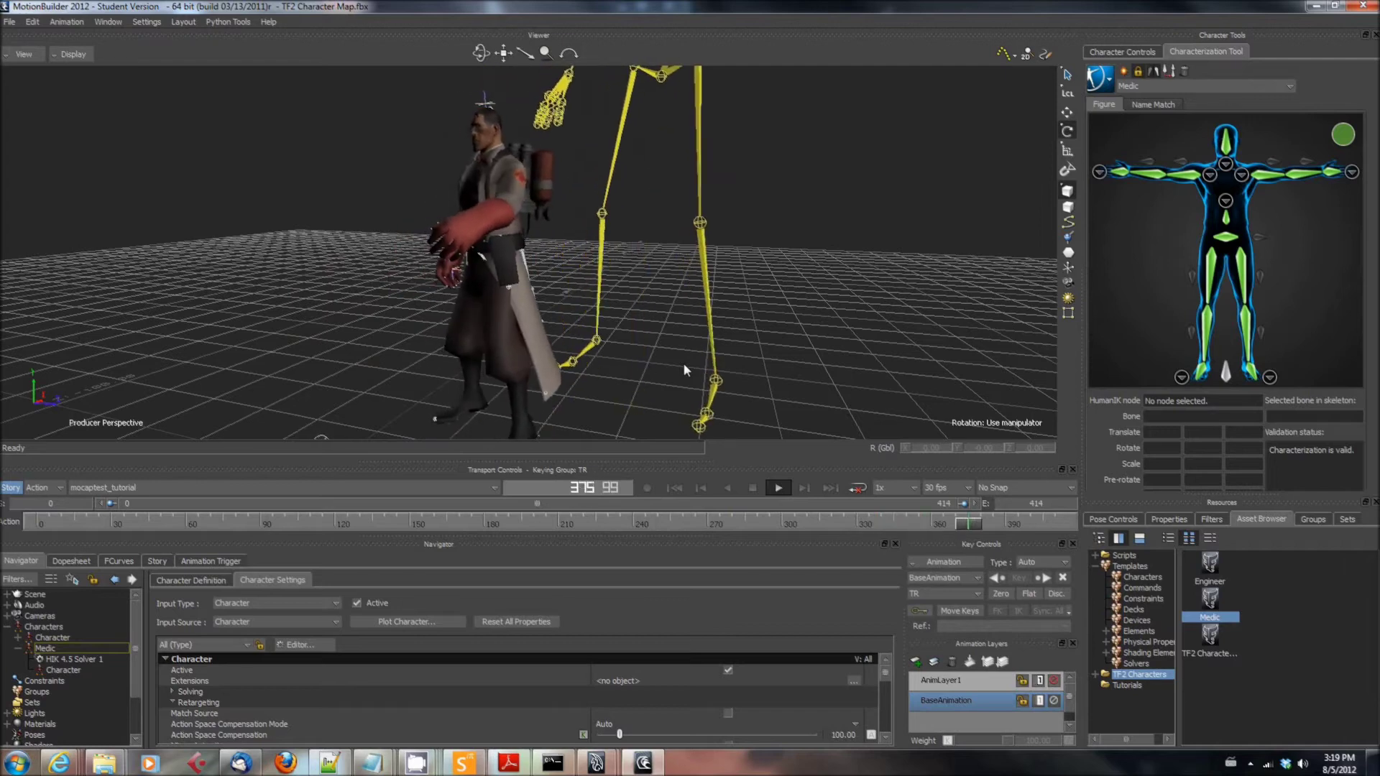
pyautogui.click(674, 489)
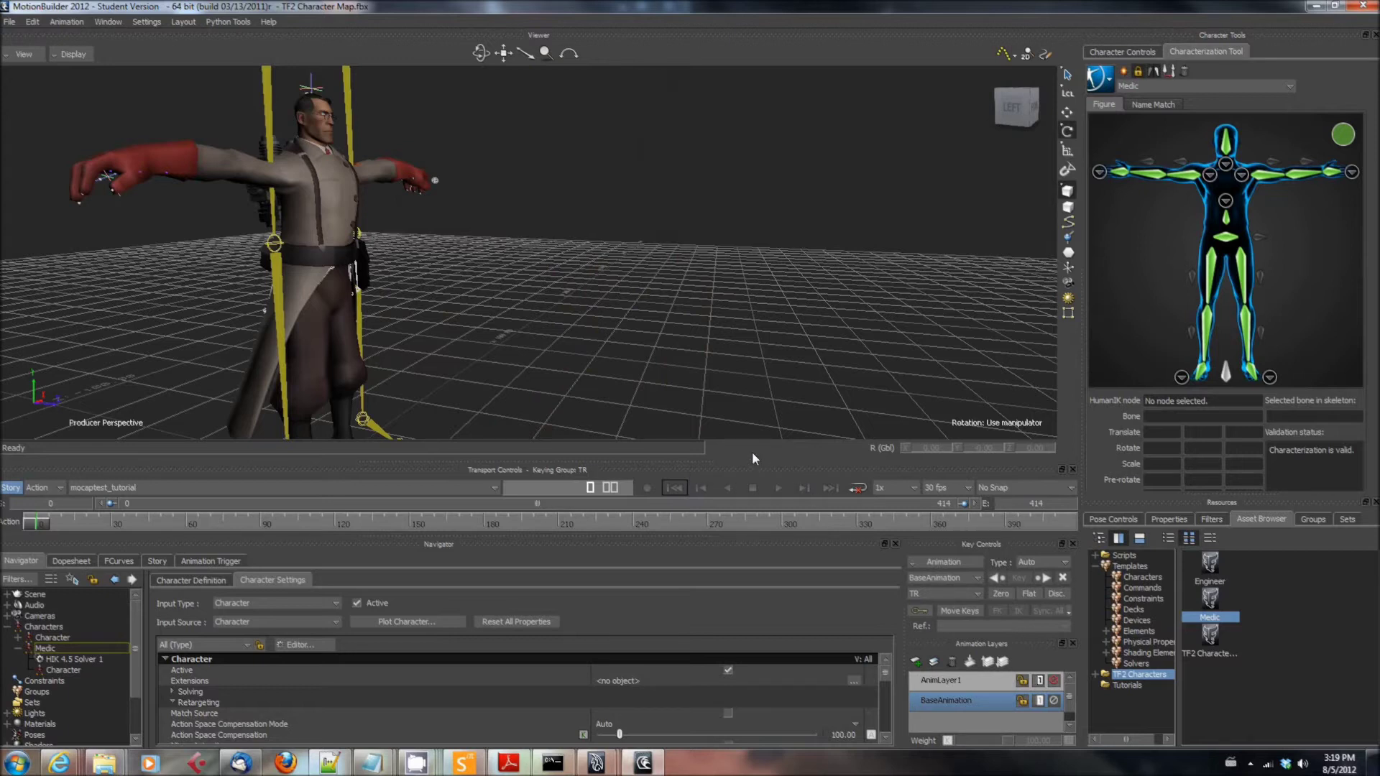
pyautogui.click(779, 491)
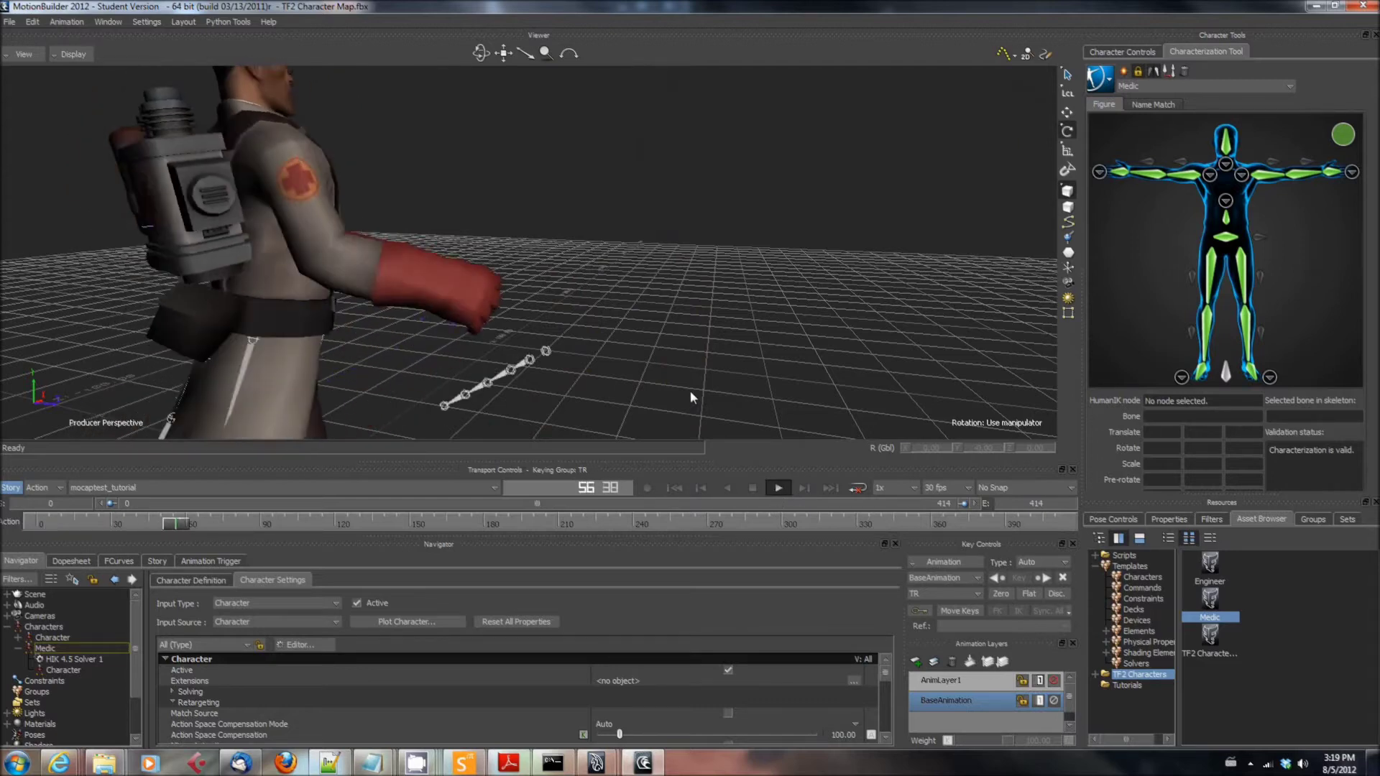
pyautogui.click(752, 488)
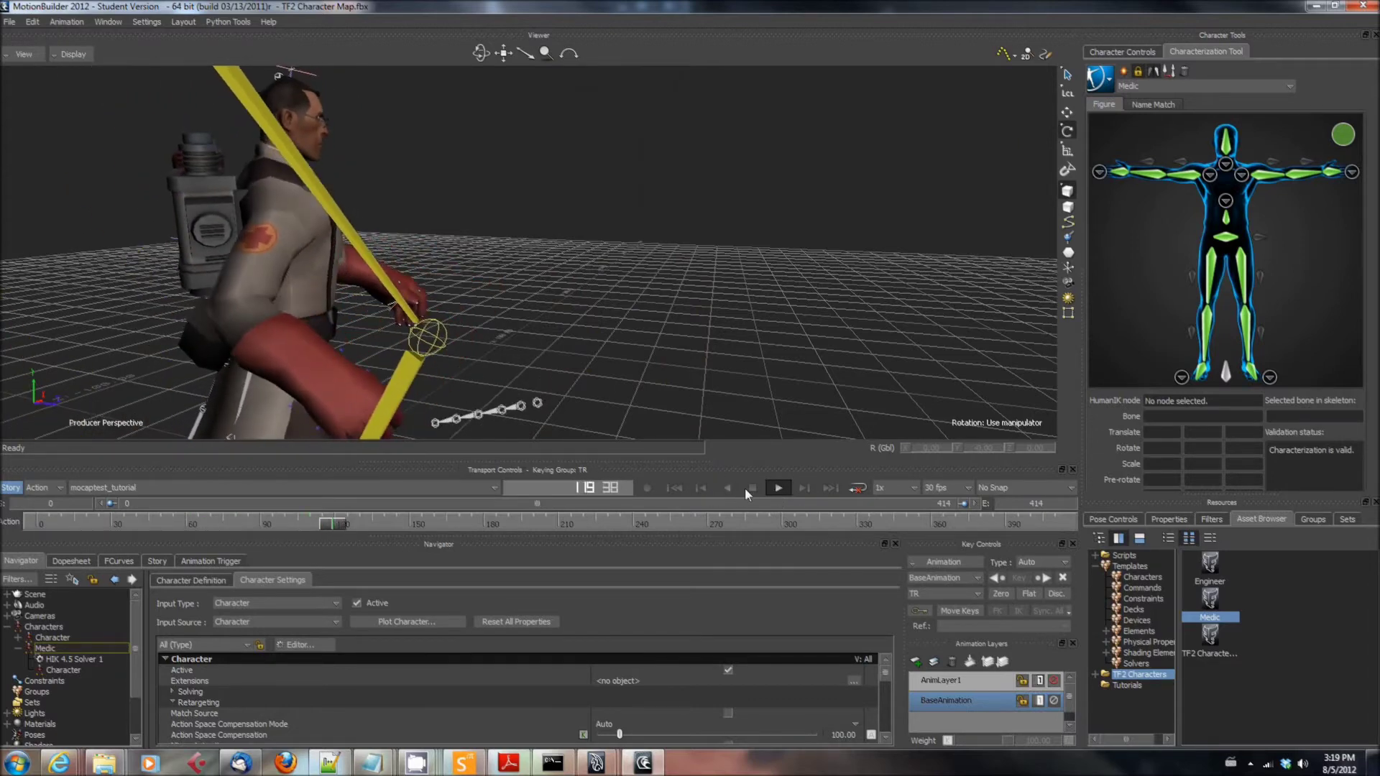
pyautogui.keyDown('ctrl'); pyautogui.keyDown('shift'); pyautogui.moveTo(713, 322); pyautogui.dragTo(851, 279); pyautogui.keyUp('shift'); pyautogui.keyUp('ctrl')
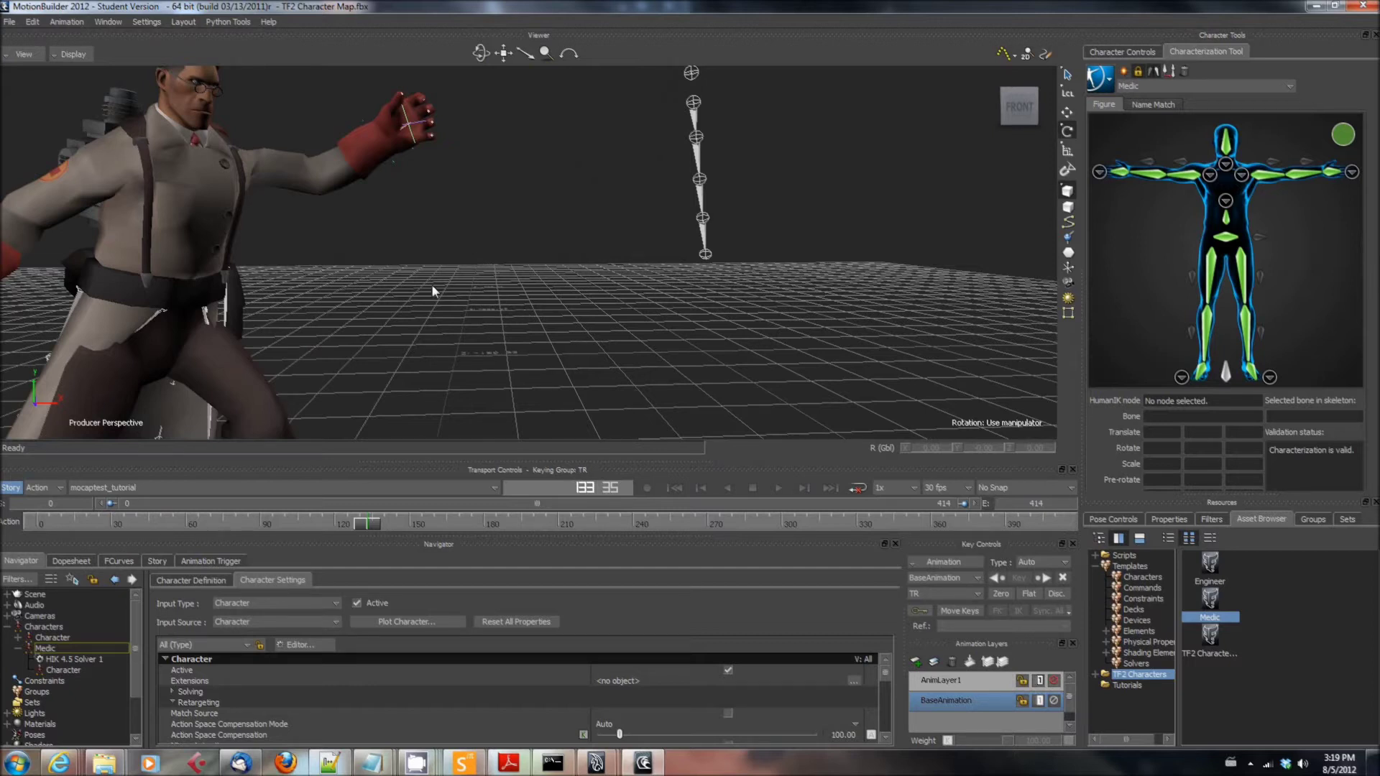
pyautogui.click(33, 28)
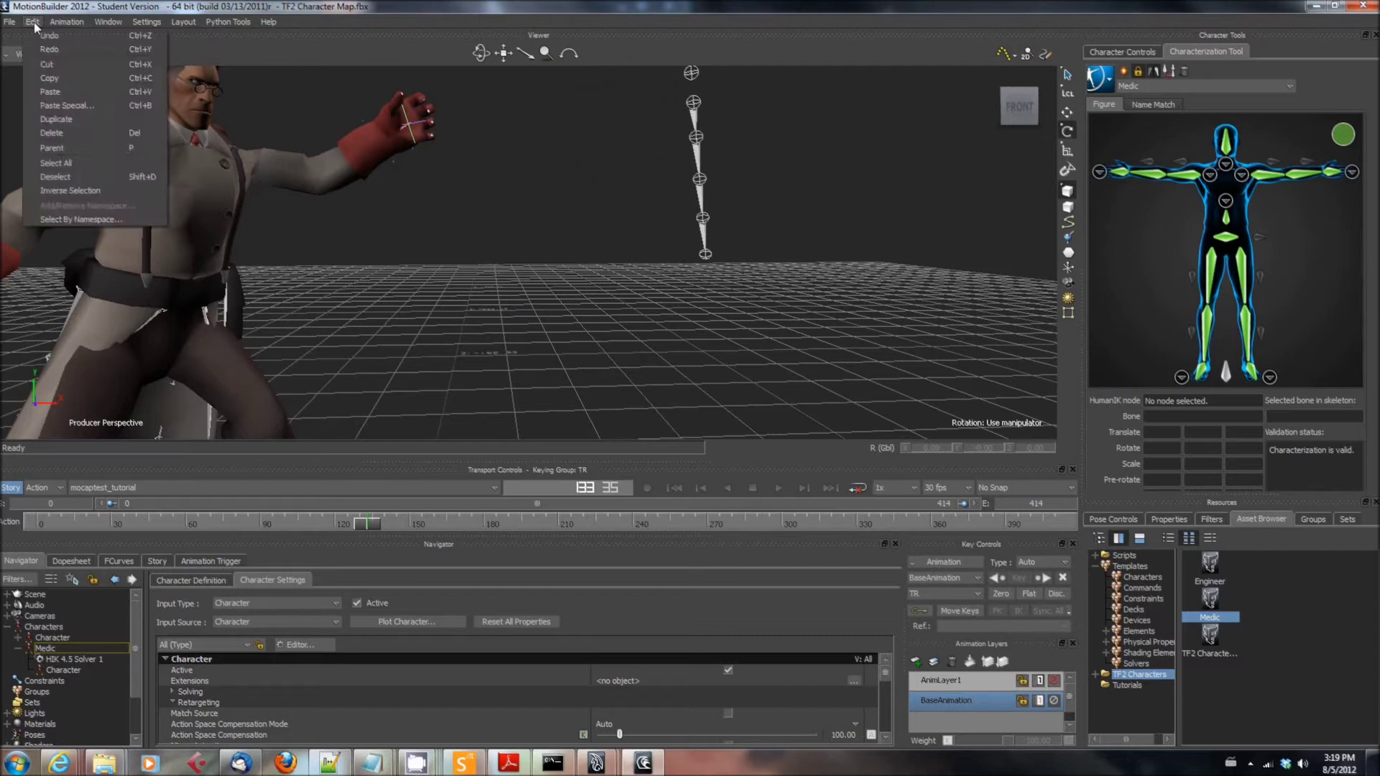
pyautogui.click(59, 169)
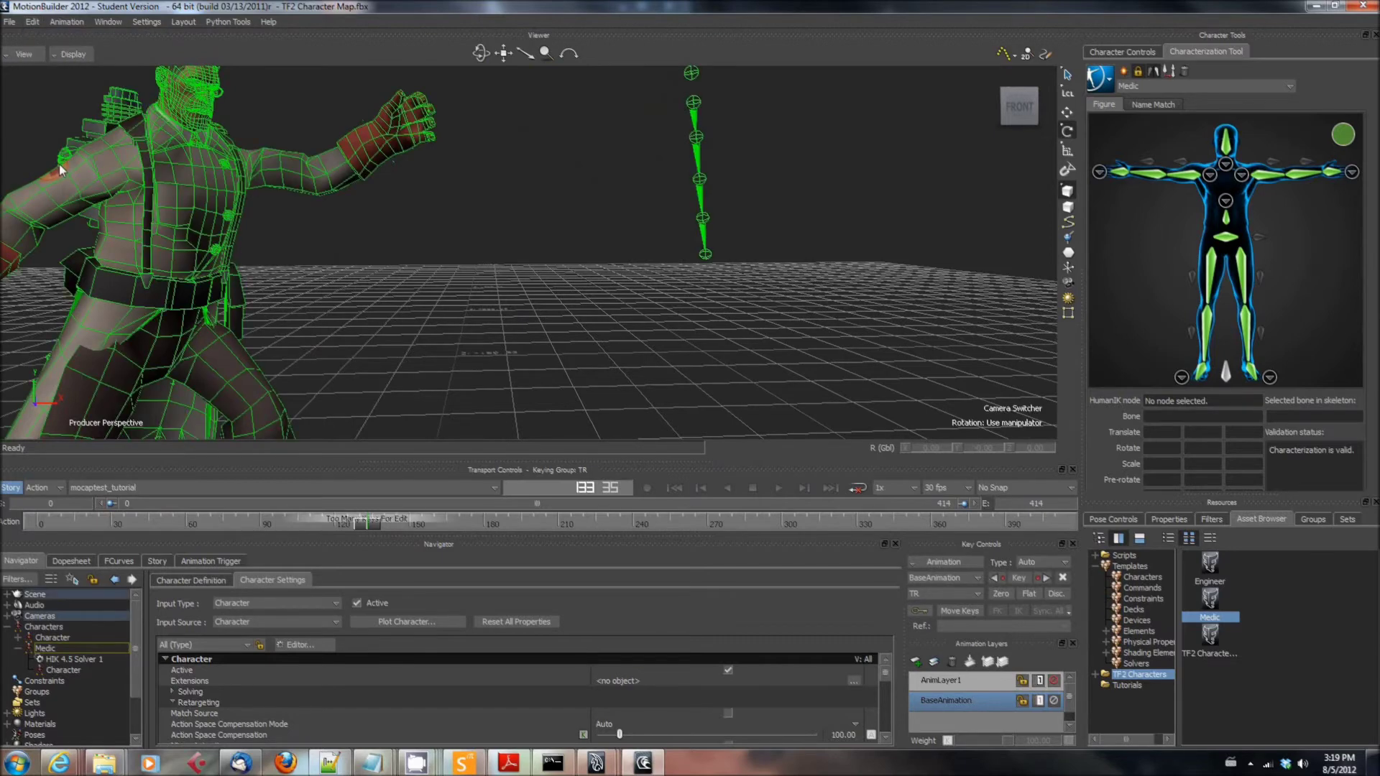
pyautogui.click(9, 23)
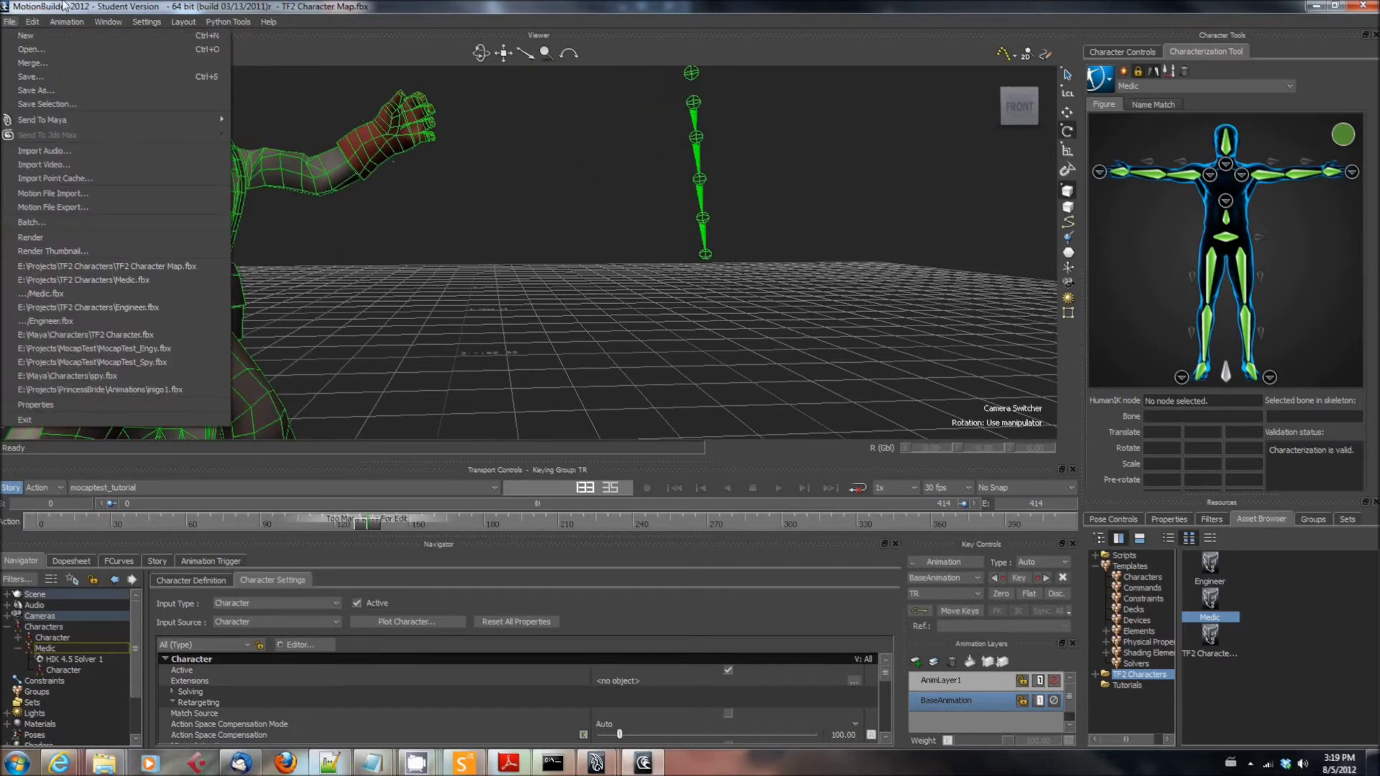
pyautogui.press('Escape')
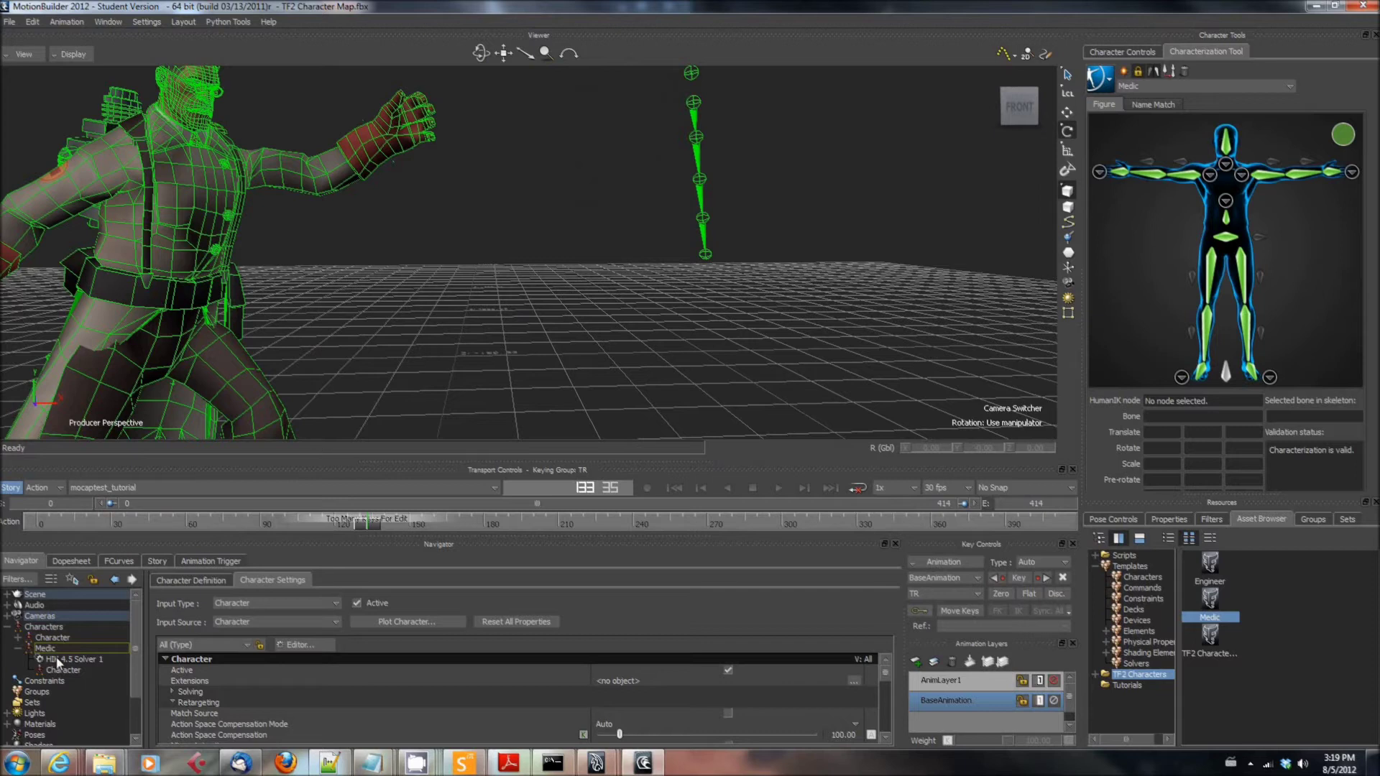
pyautogui.click(522, 313)
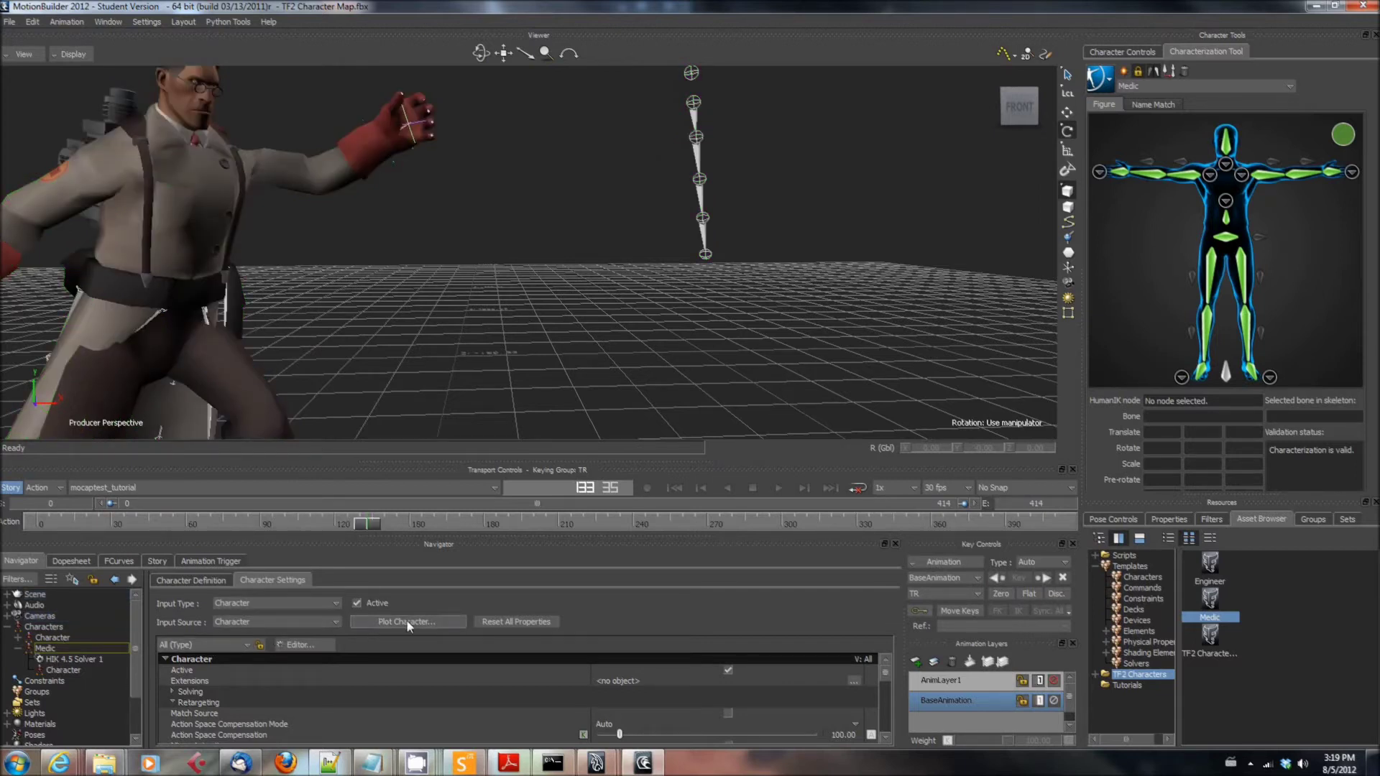
# Step: From frame 0, plot the Character's motion onto the Medic's Skeleton with the default plot options
pyautogui.click(673, 488)
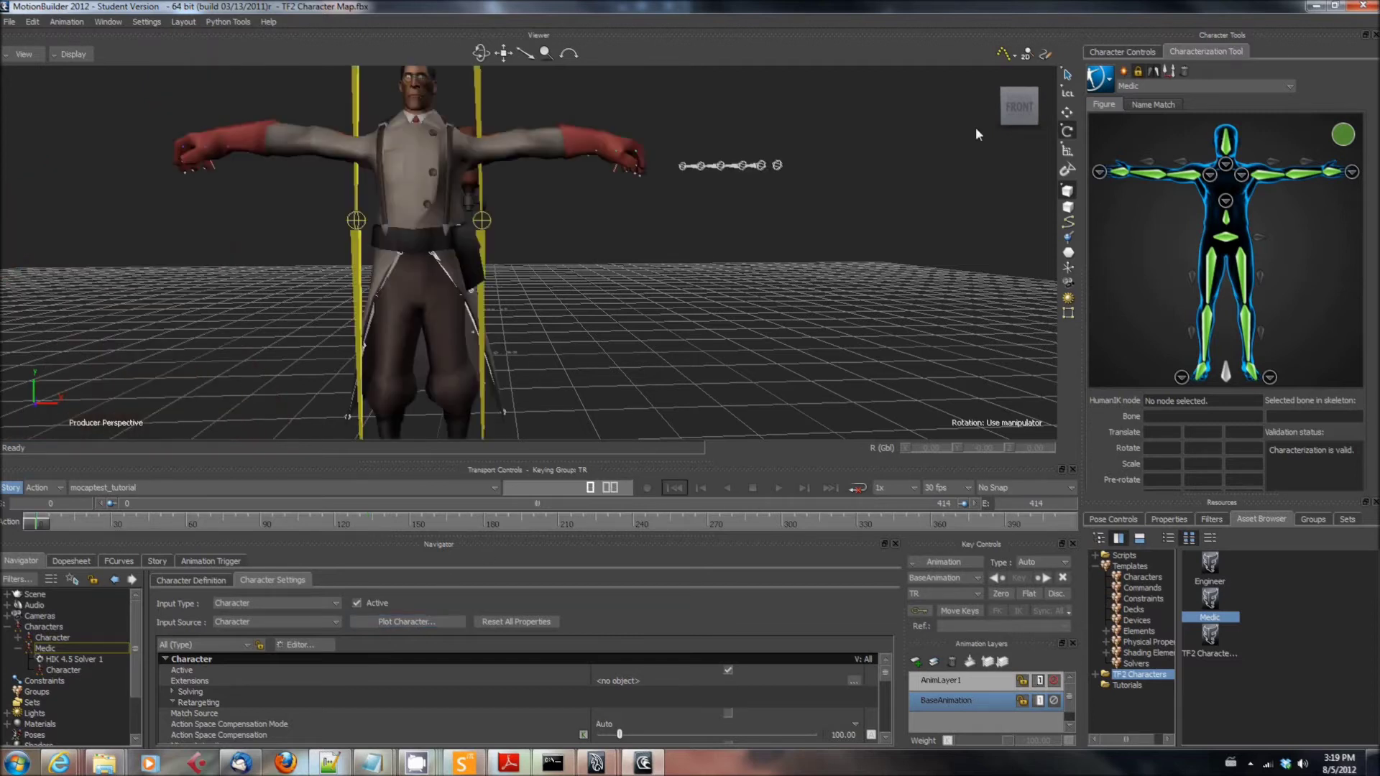
pyautogui.moveTo(997, 90)
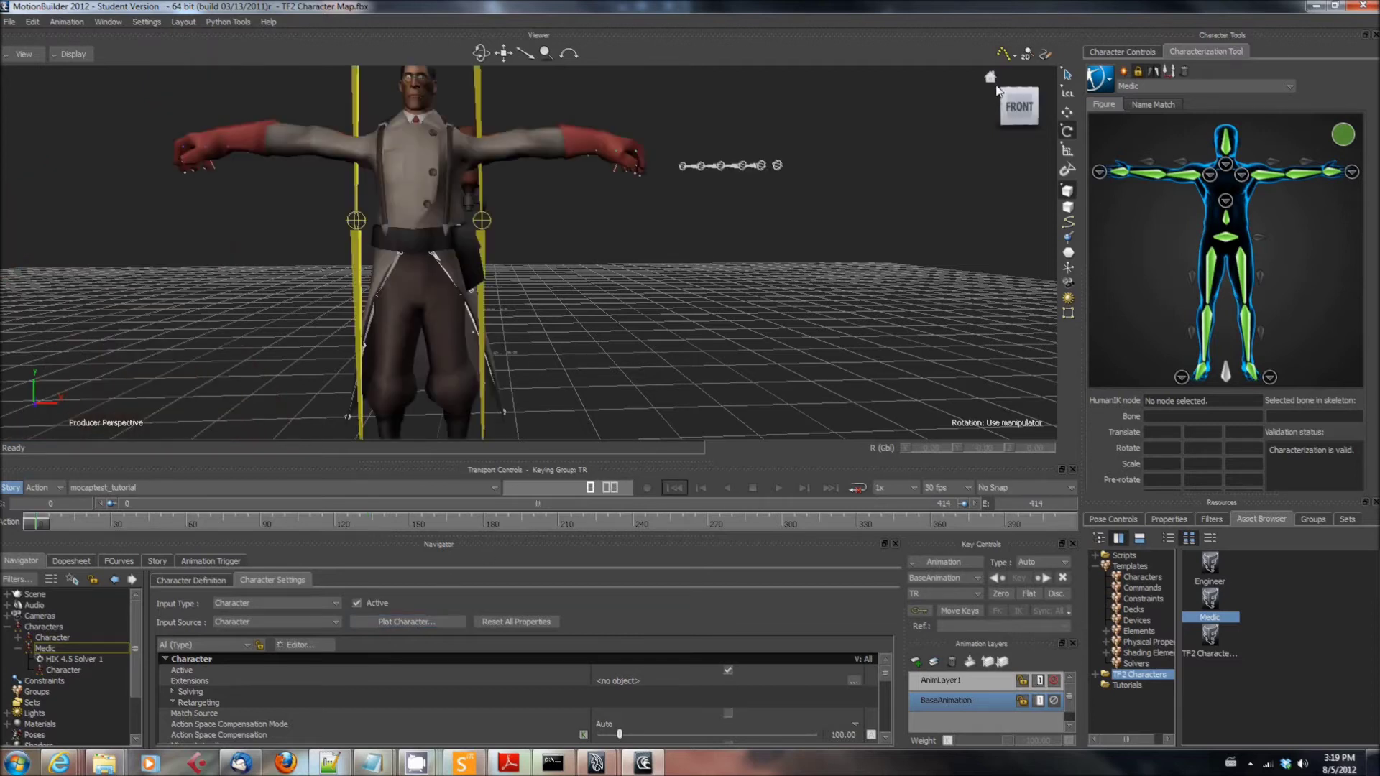
pyautogui.click(406, 622)
pyautogui.click(632, 430)
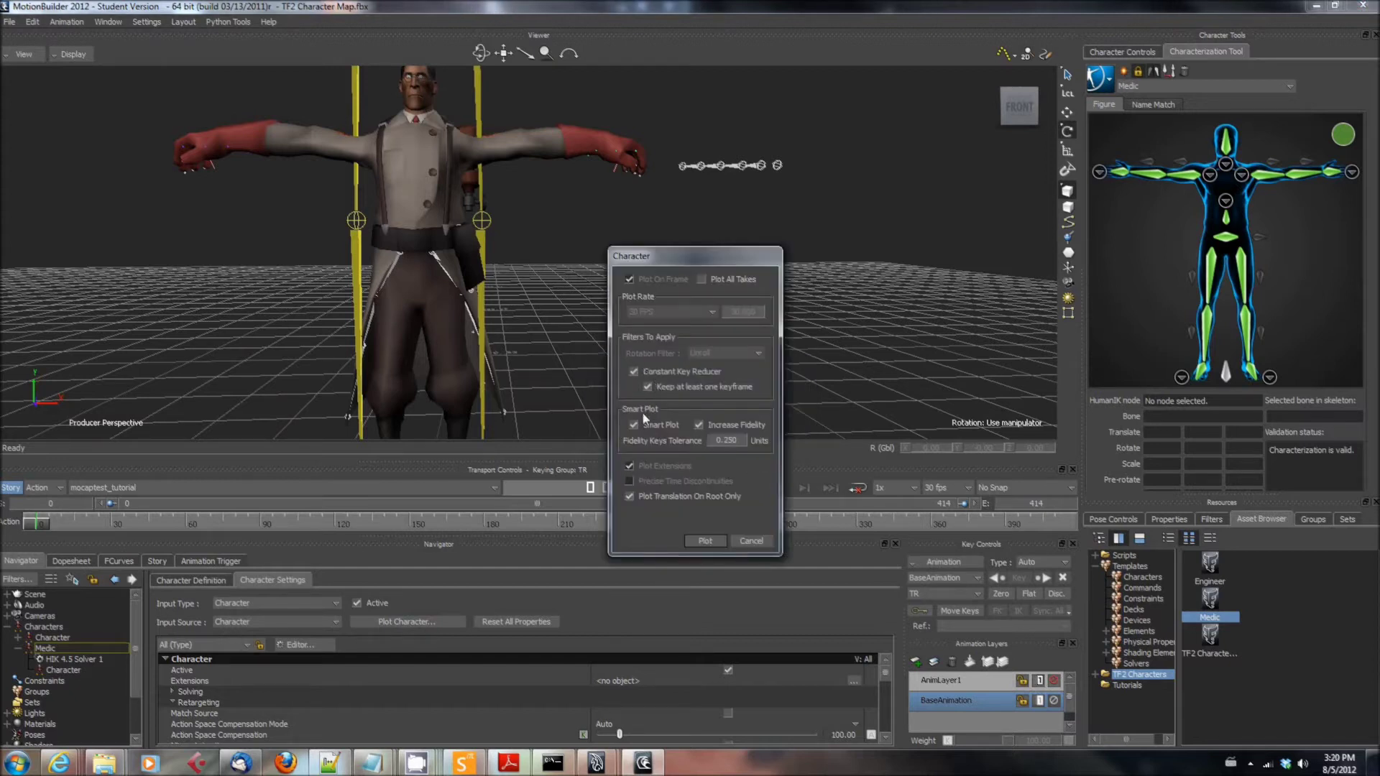
pyautogui.click(706, 544)
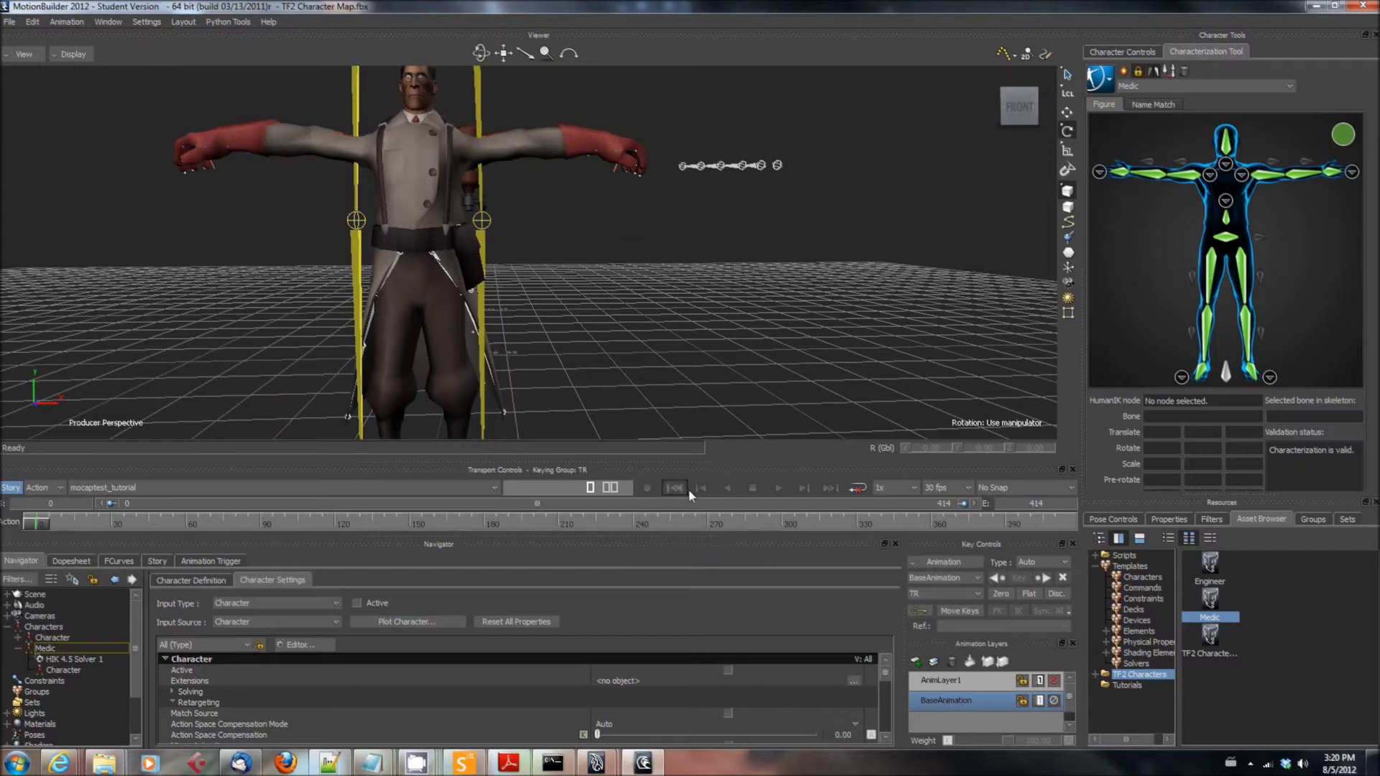
# Step: Play the baked Medic animation to watch it move without the Character input
pyautogui.click(778, 488)
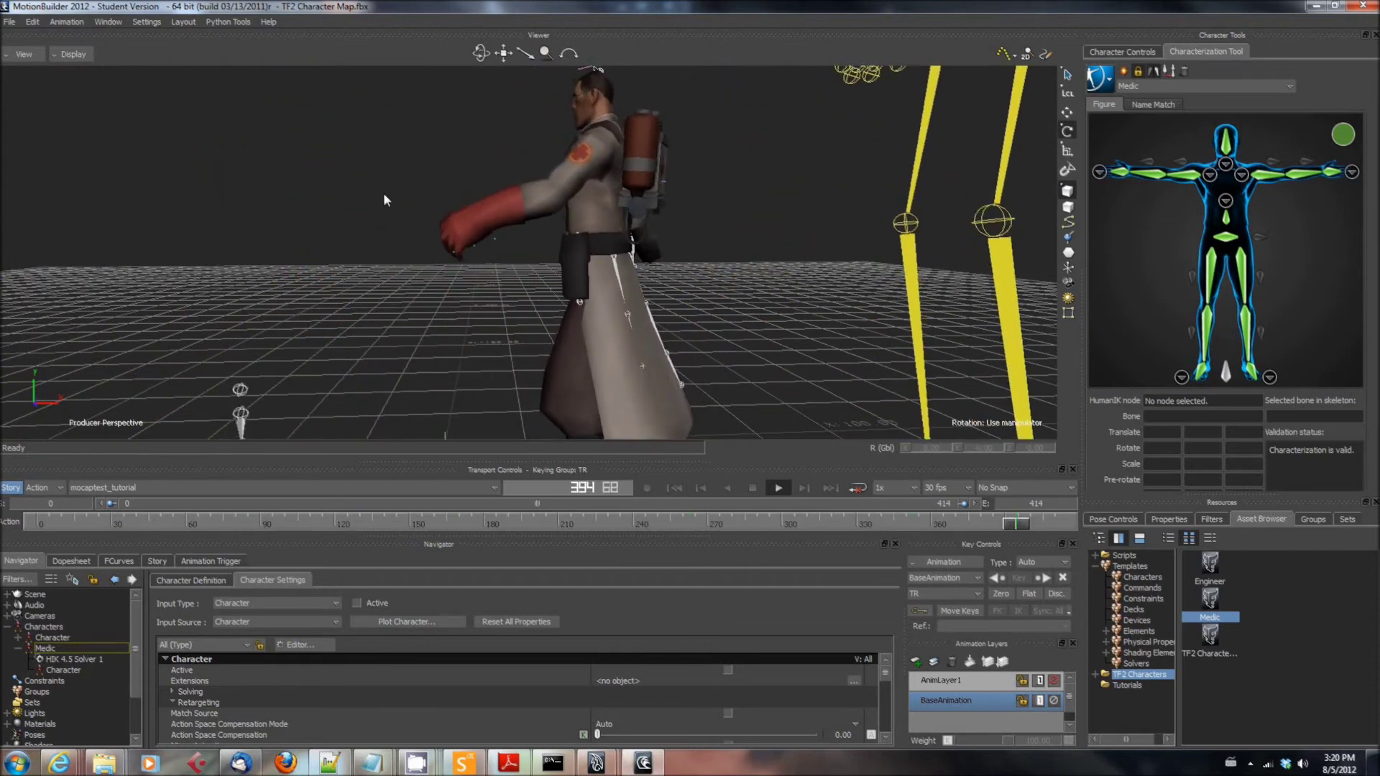
# Step: Stop playback, select everything, and use Send To Maya > Send as New Scene
pyautogui.press('space')
pyautogui.click(33, 22)
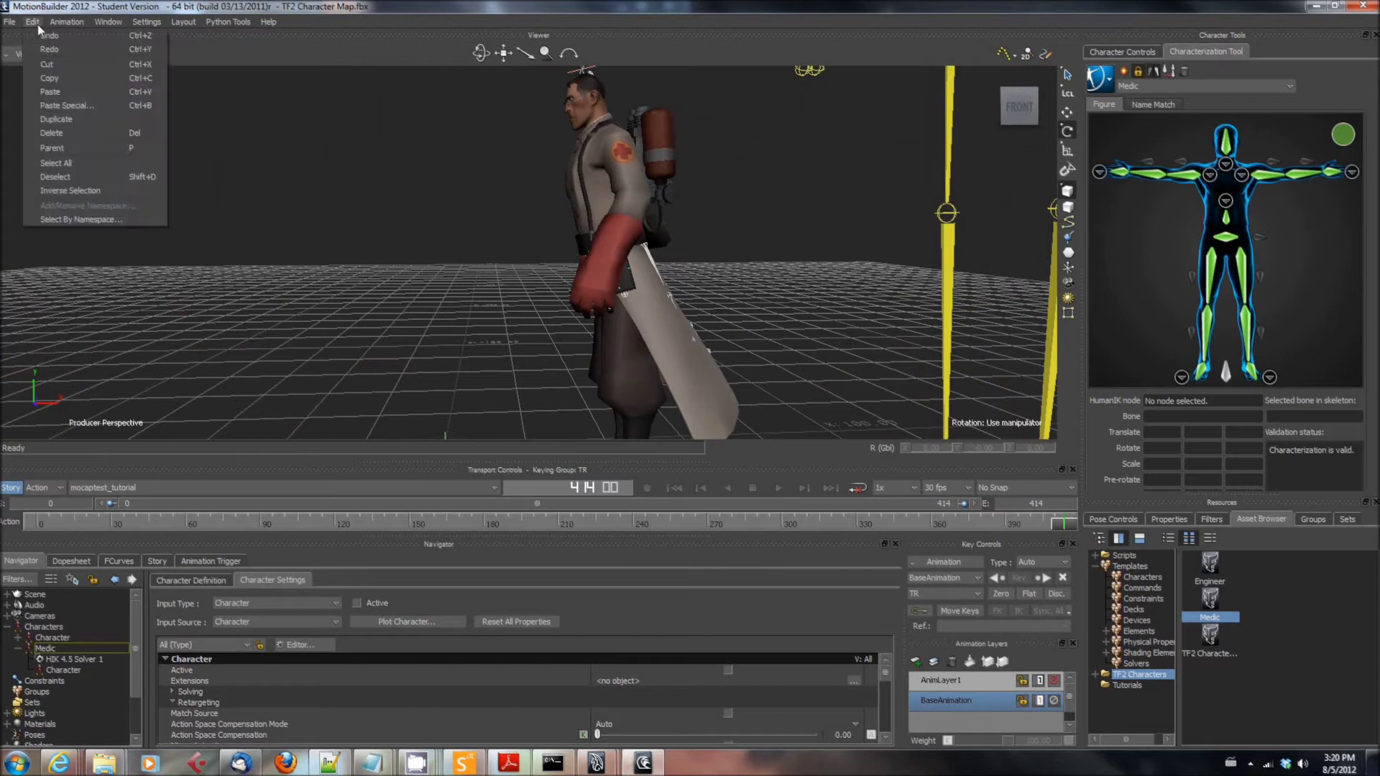
pyautogui.click(75, 164)
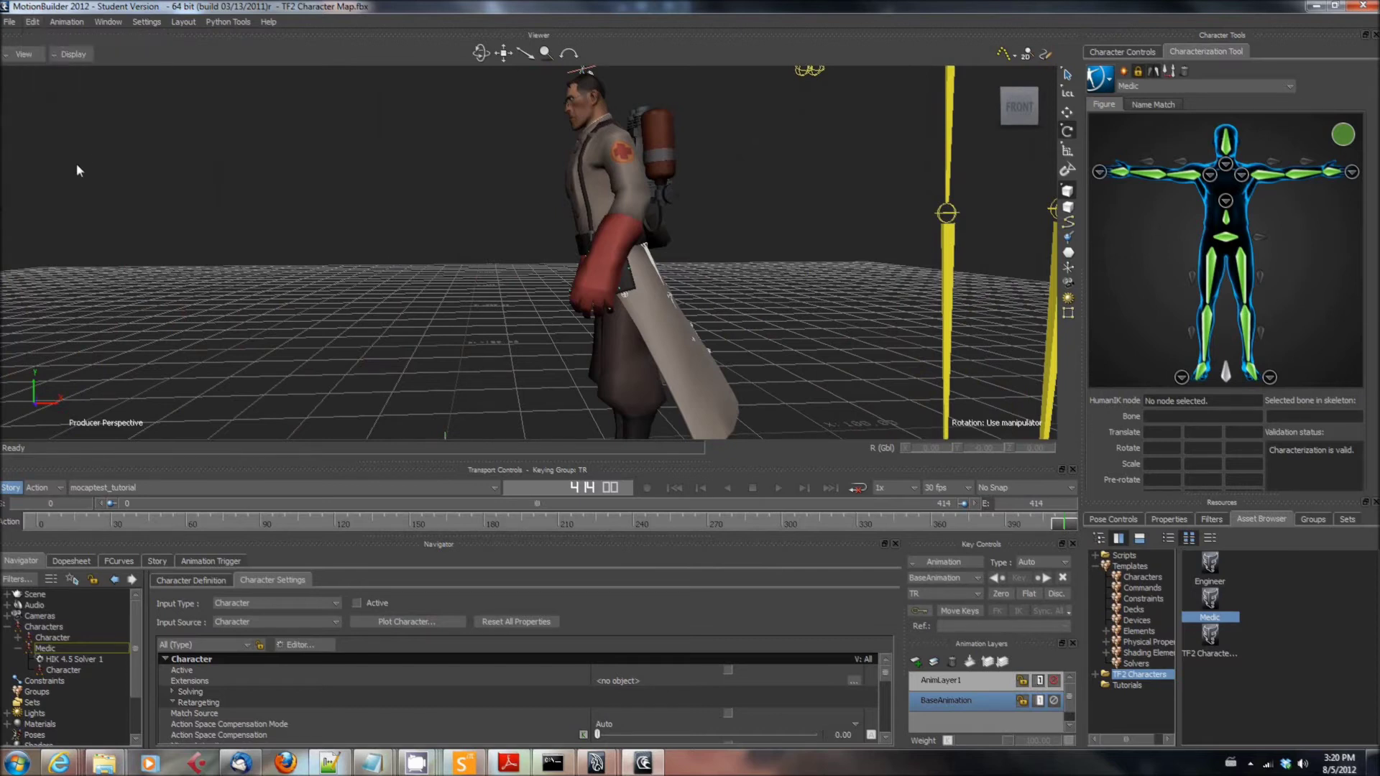
pyautogui.click(9, 24)
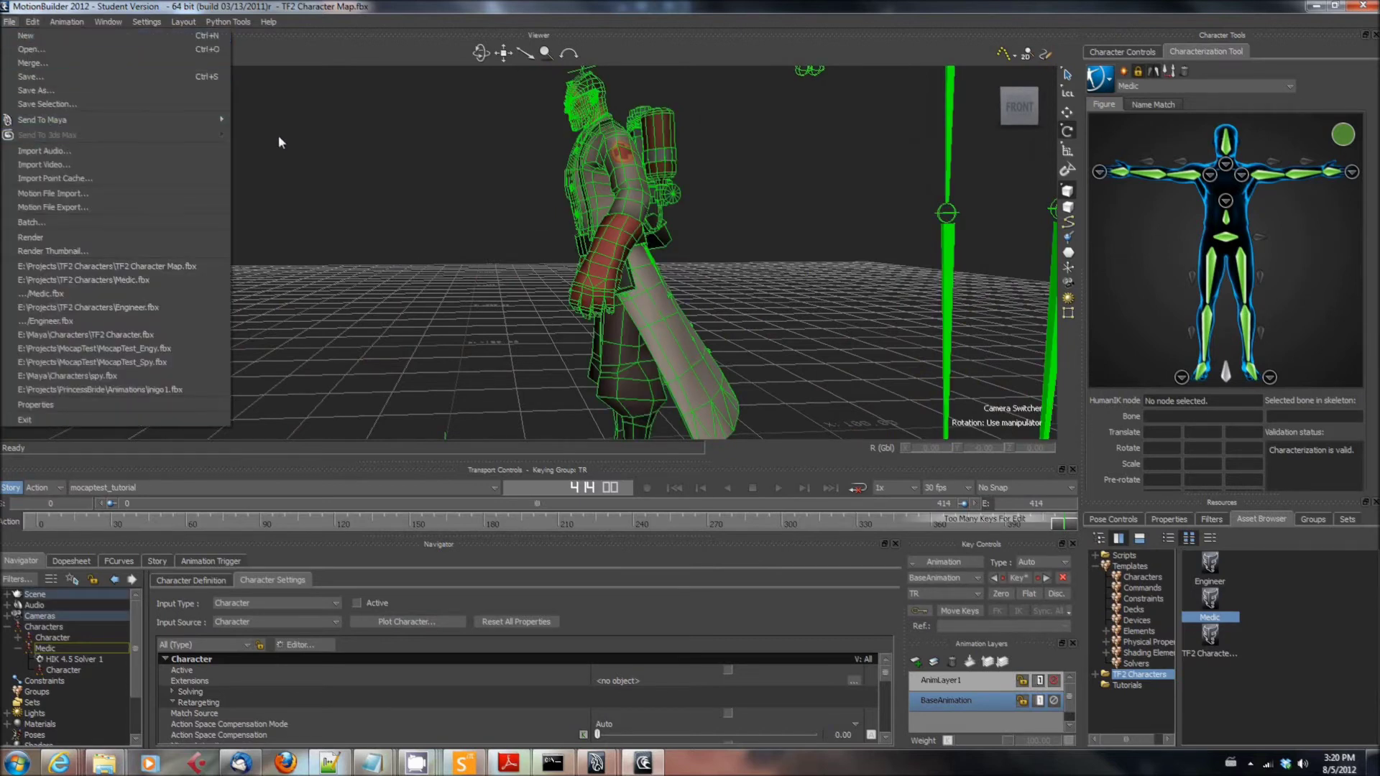
pyautogui.moveTo(224, 124)
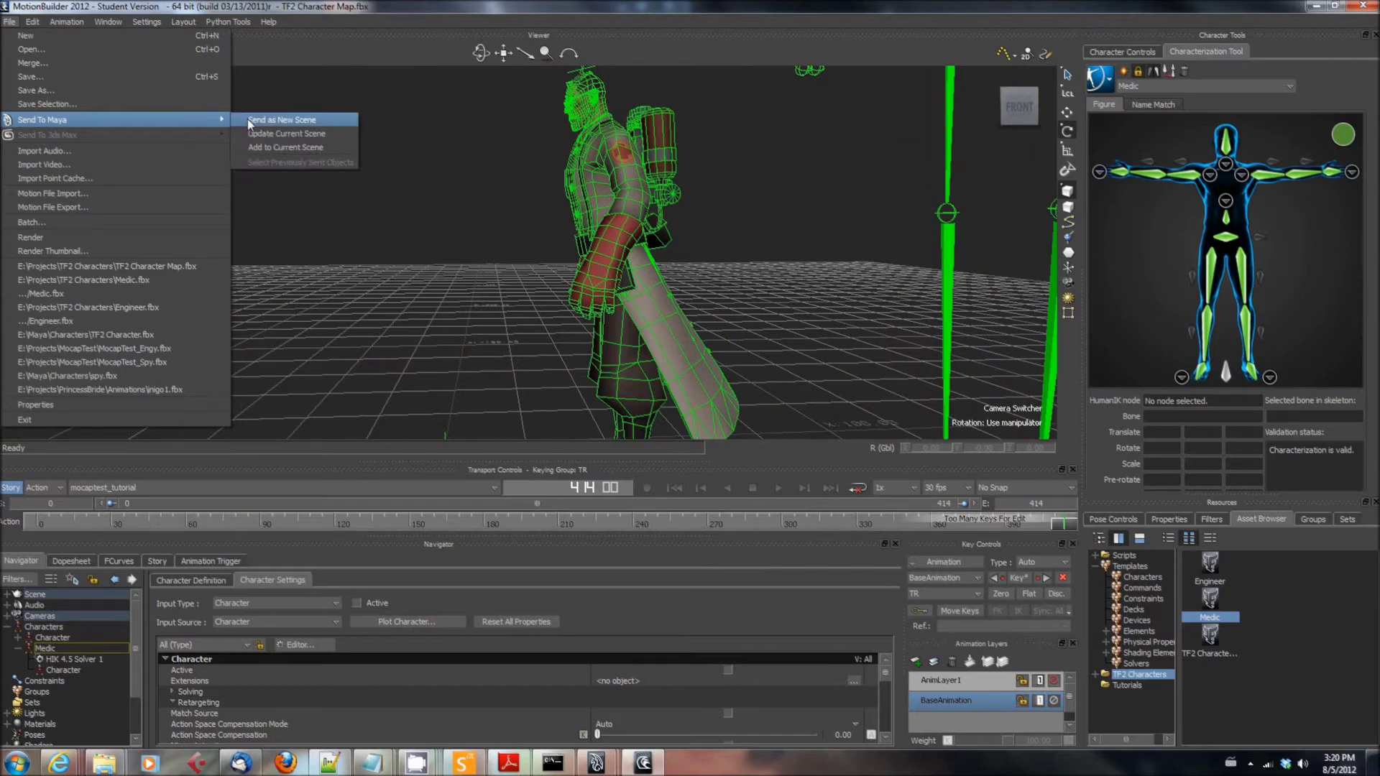
pyautogui.click(248, 120)
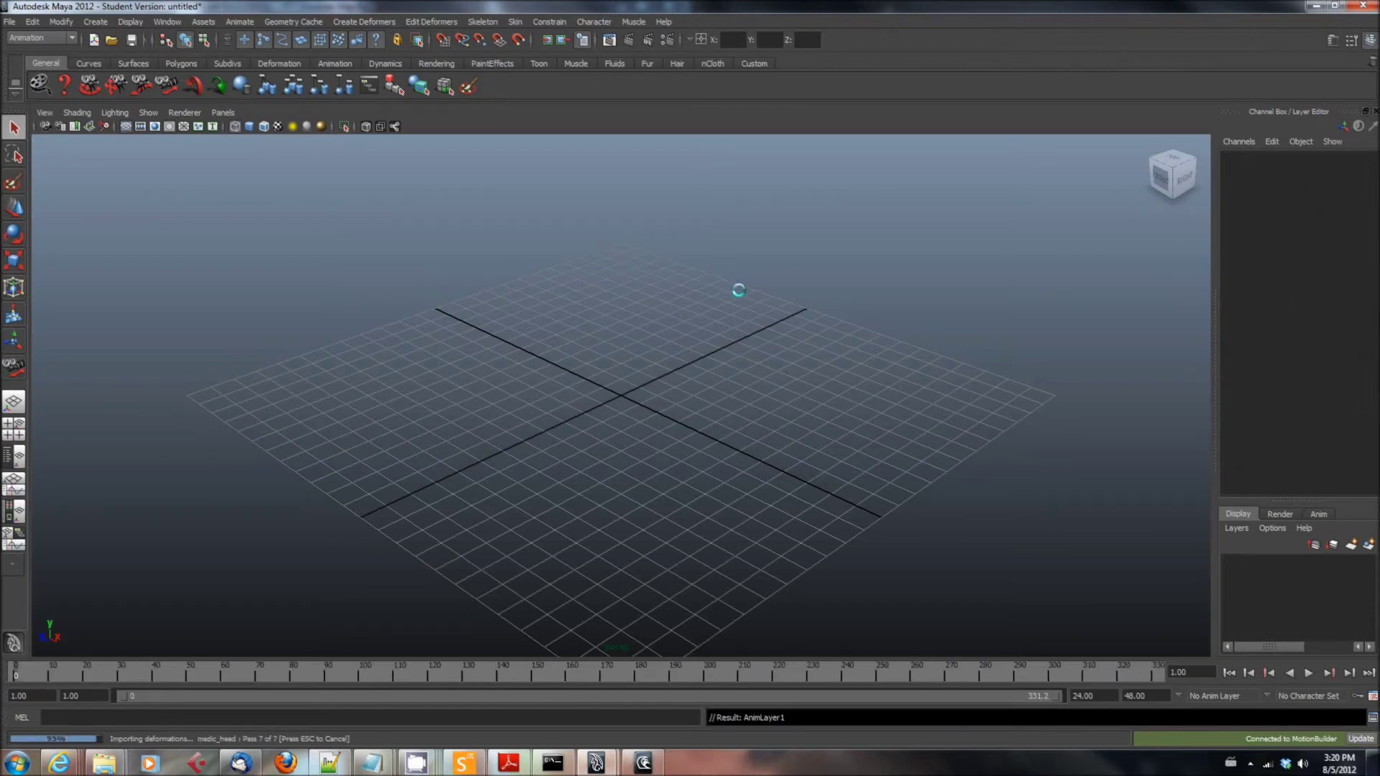
# Step: Play the imported Medic rig's 414-frame animation in Maya, zooming in on the rig
pyautogui.scroll(5, 714, 363)
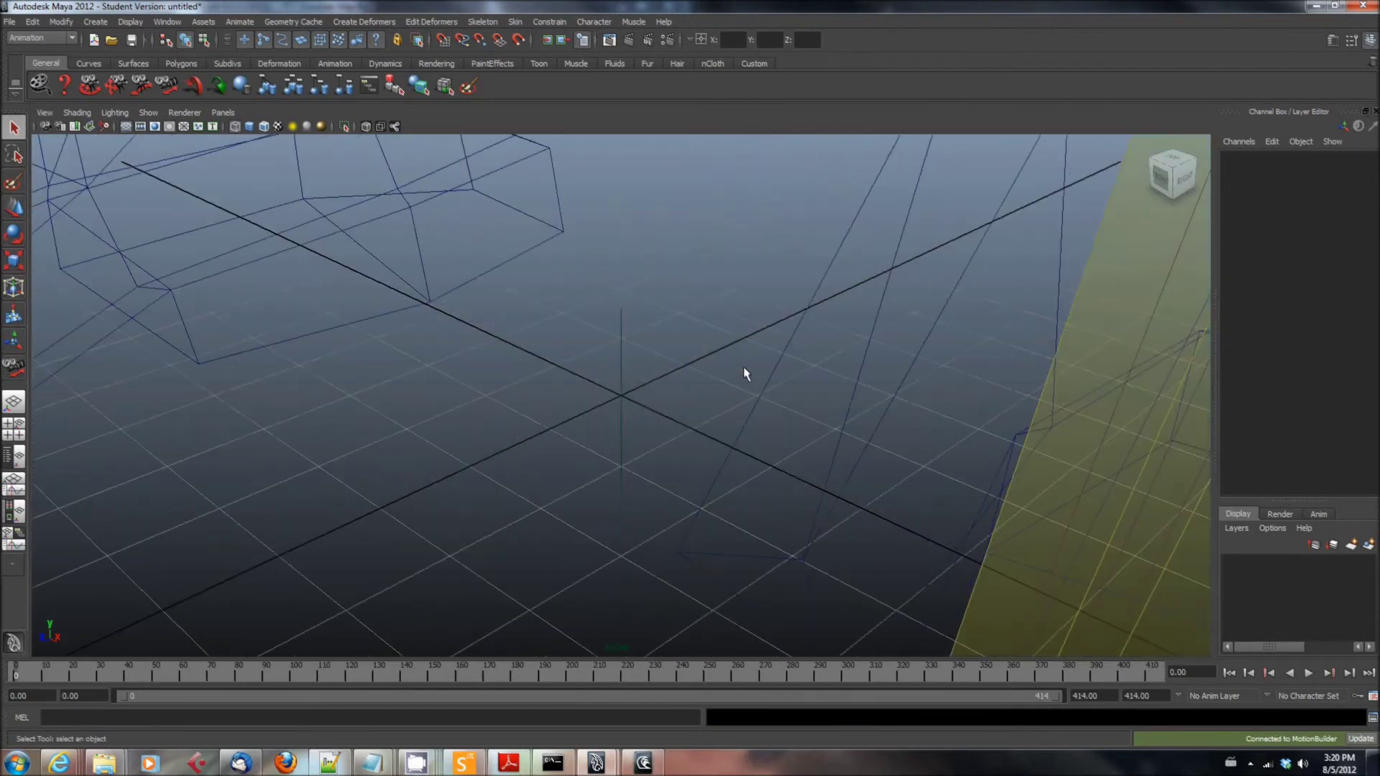
pyautogui.scroll(-8, 745, 373)
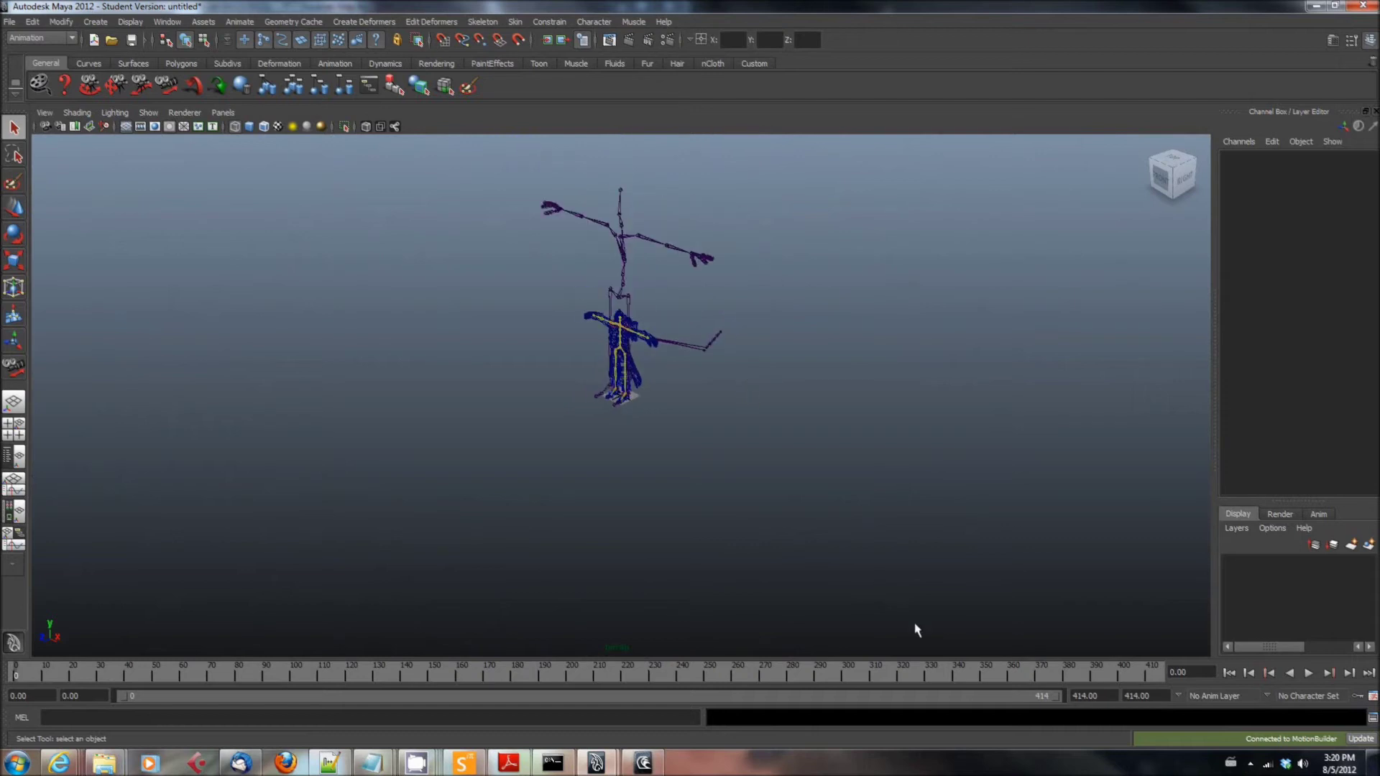
pyautogui.click(1308, 673)
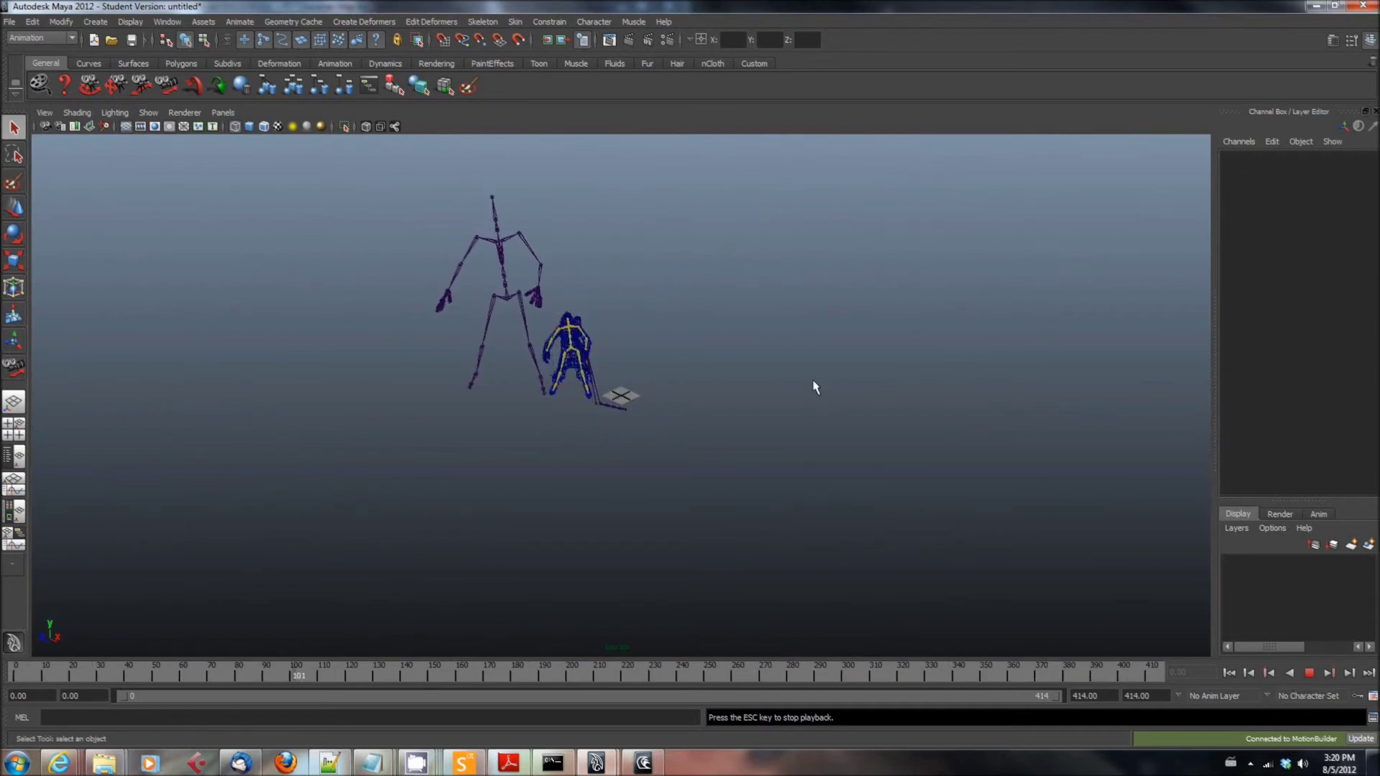
pyautogui.scroll(6, 636, 409)
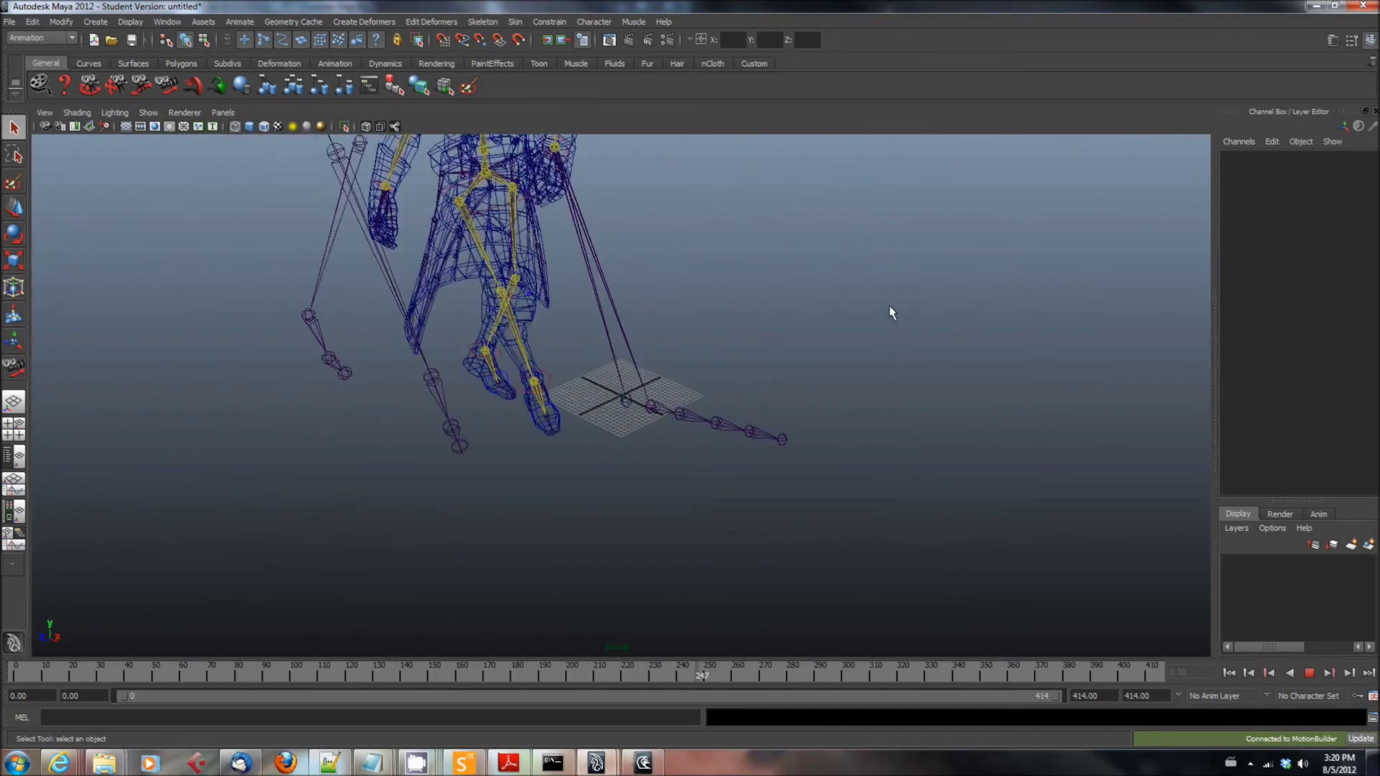
# Step: Stop playback, pan to frame the whole rig, replay, and stop at frame 218
pyautogui.hotkey('ctrl', 'shift', 'p')
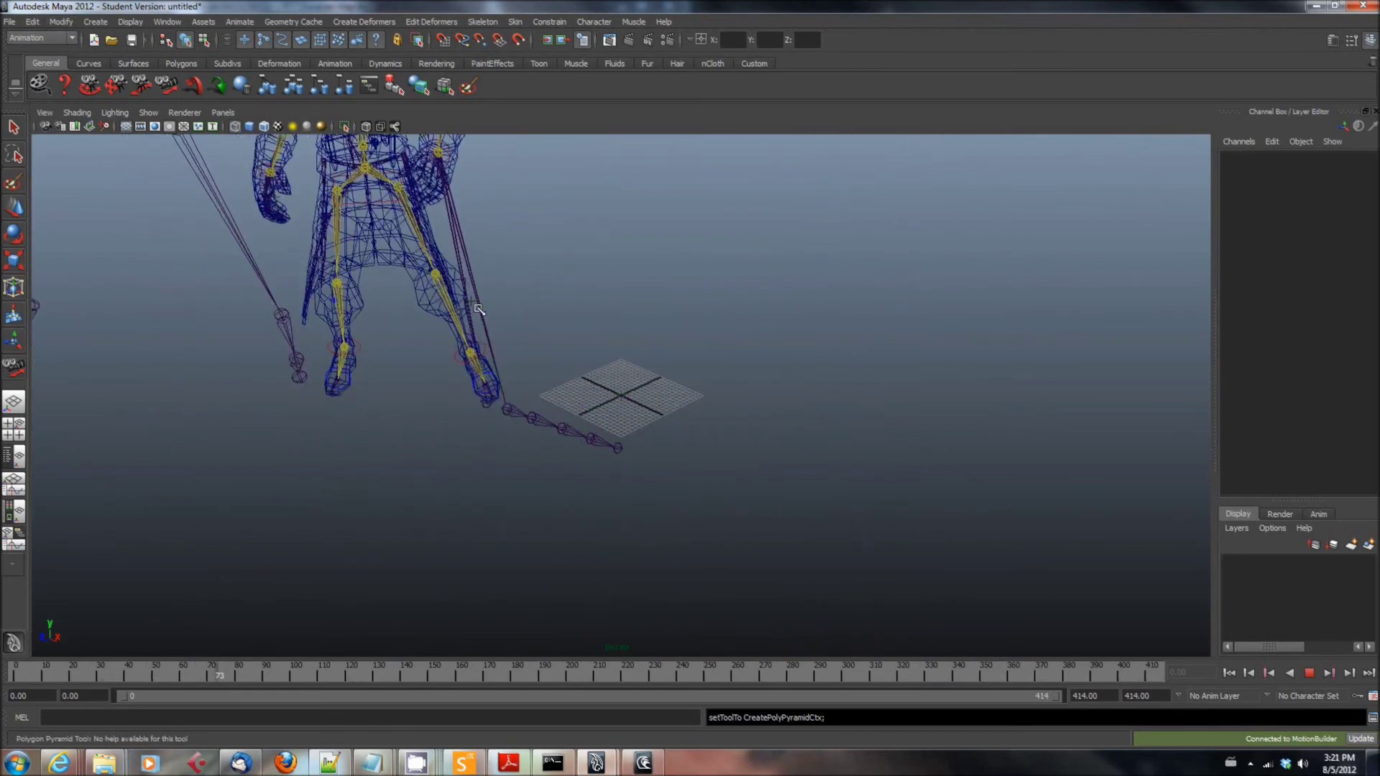
pyautogui.press('Escape')
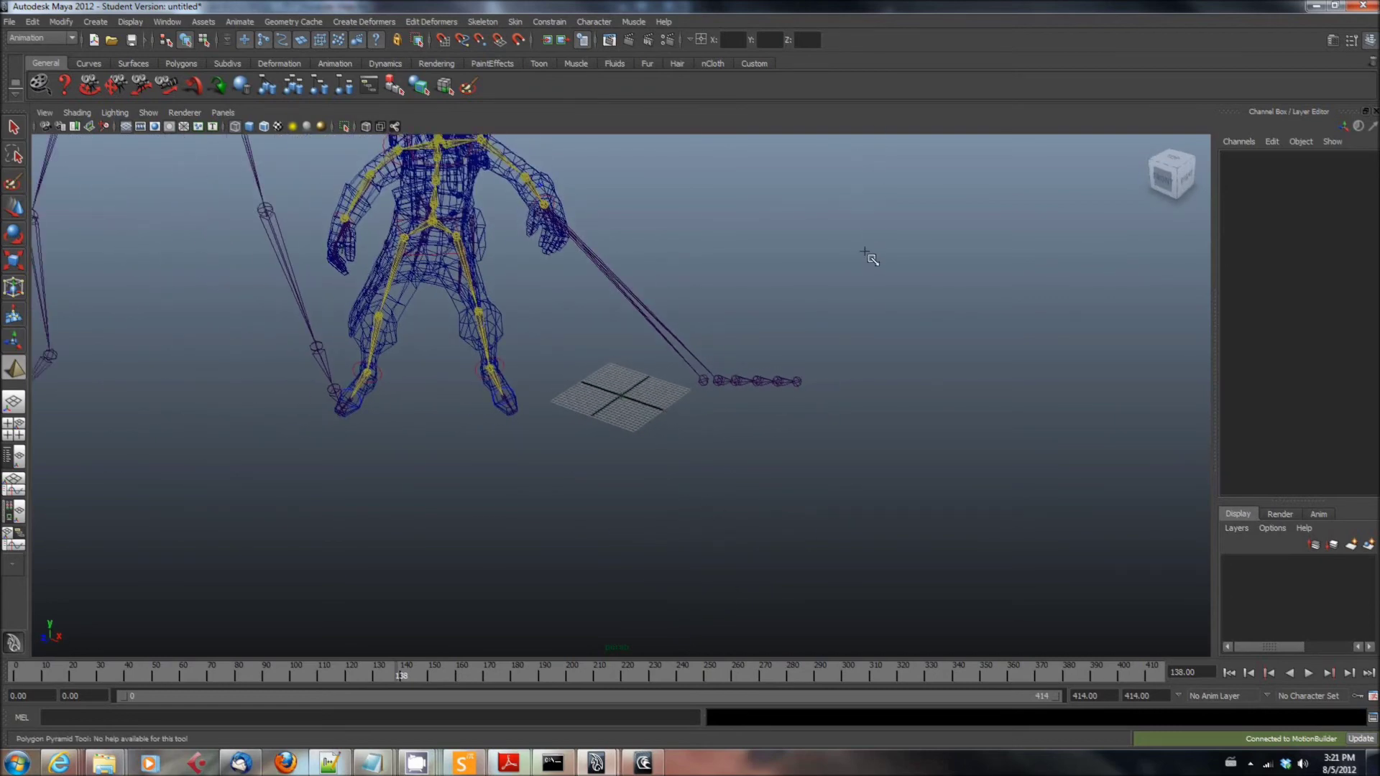
pyautogui.keyDown('alt'); pyautogui.moveTo(856, 255); pyautogui.dragTo(875, 365, button='middle'); pyautogui.keyUp('alt')
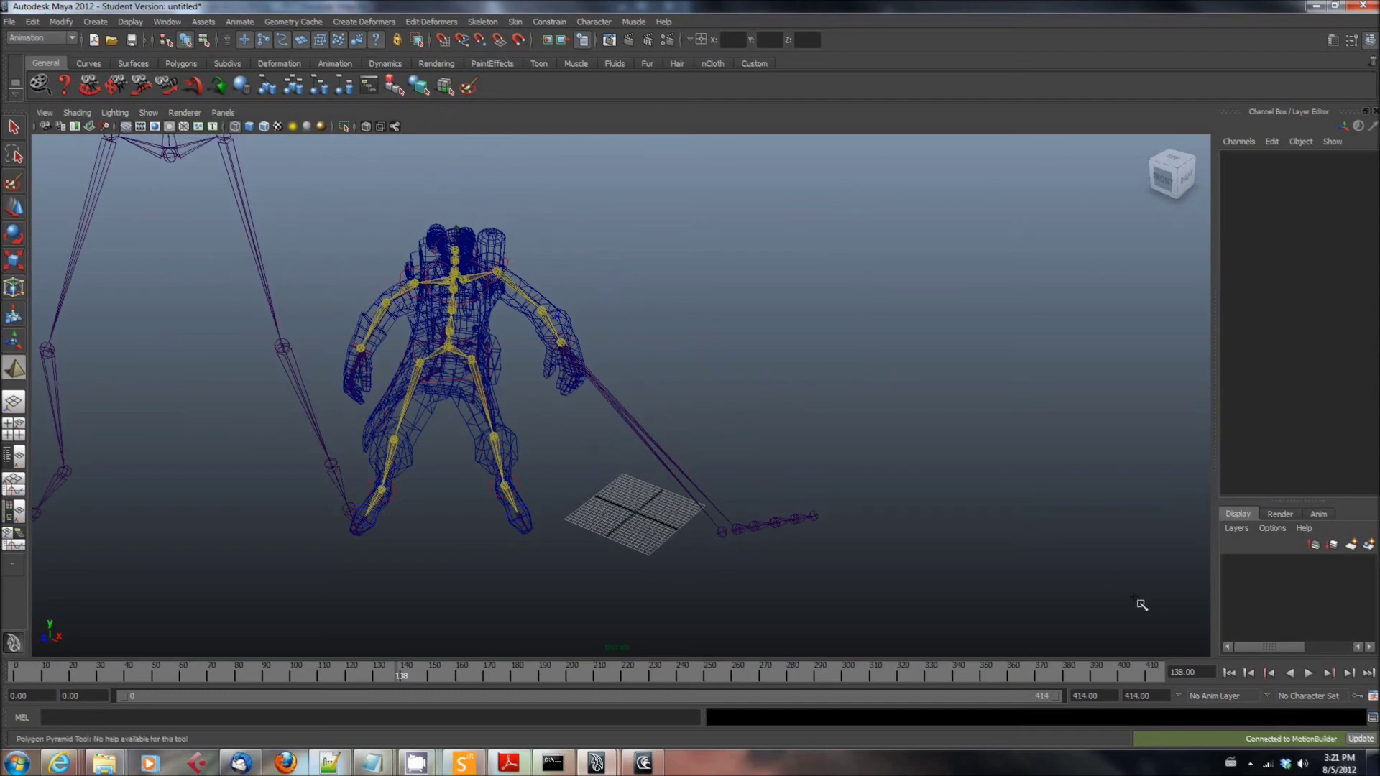
pyautogui.click(1307, 673)
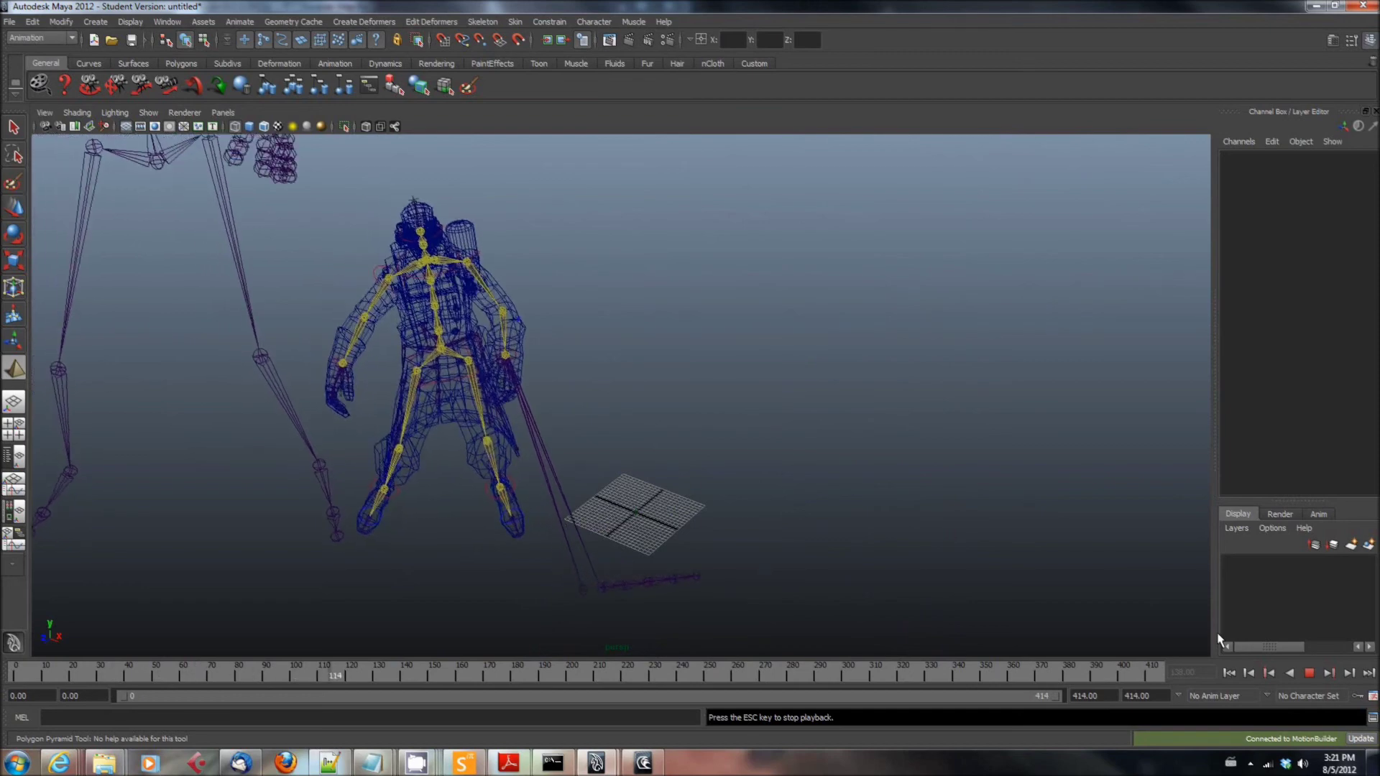
pyautogui.click(1308, 673)
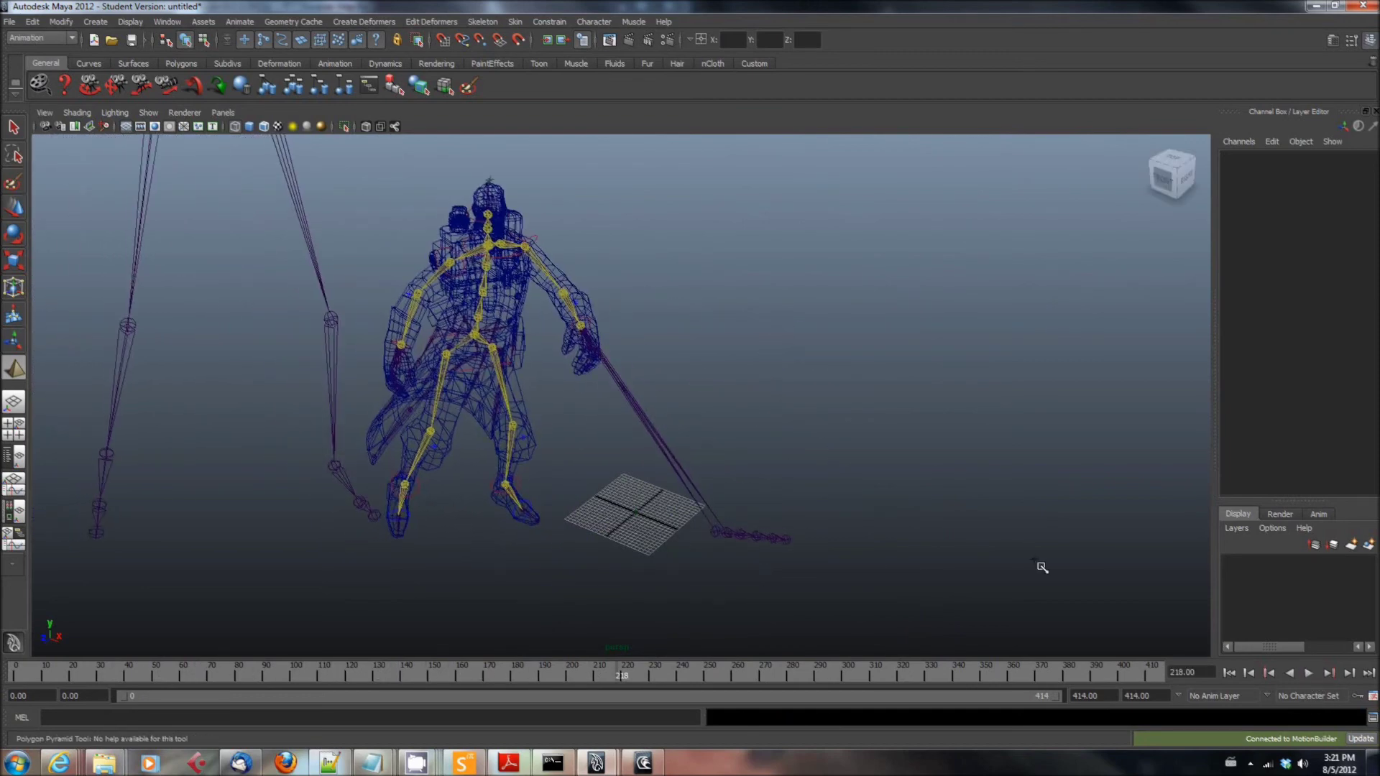
# Step: Start Export All and set the destination to the PrincessBride\Animations folder
pyautogui.click(10, 21)
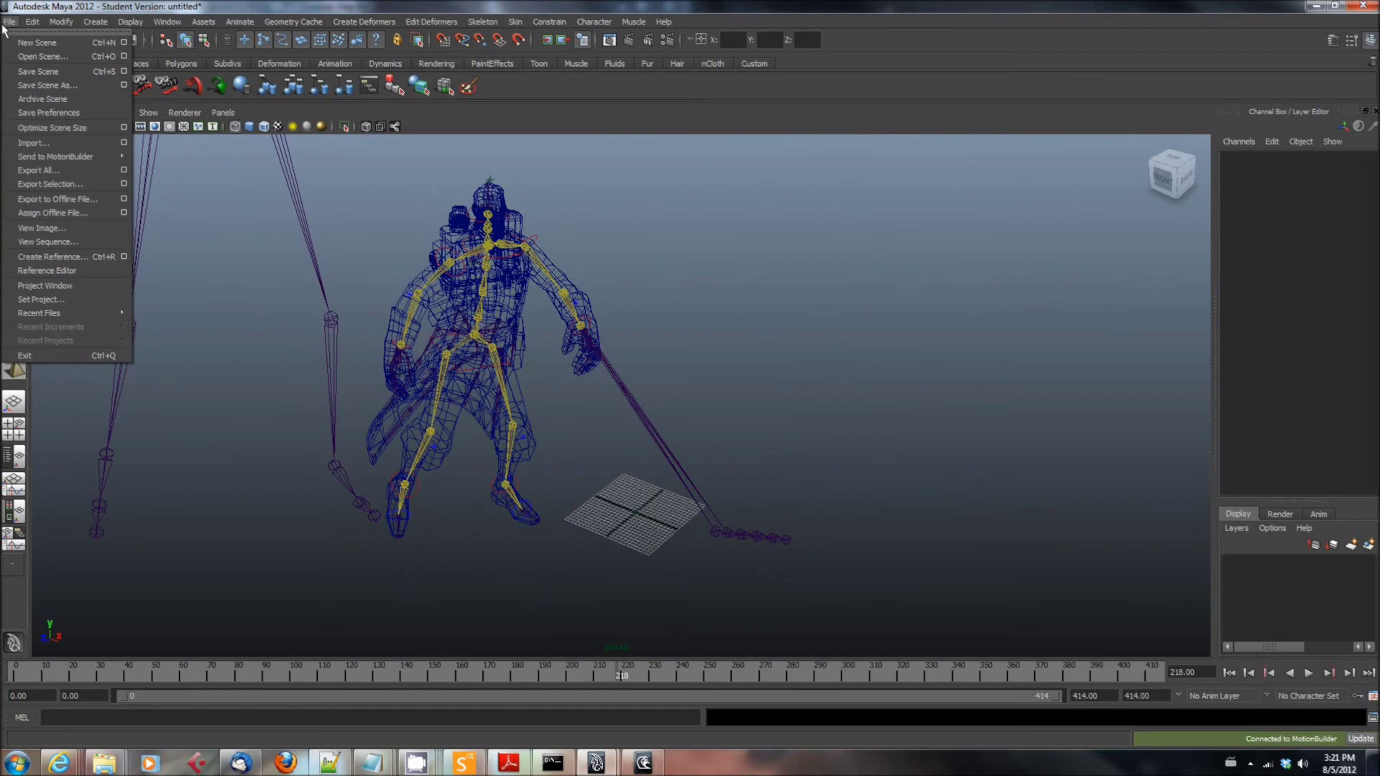
pyautogui.click(46, 173)
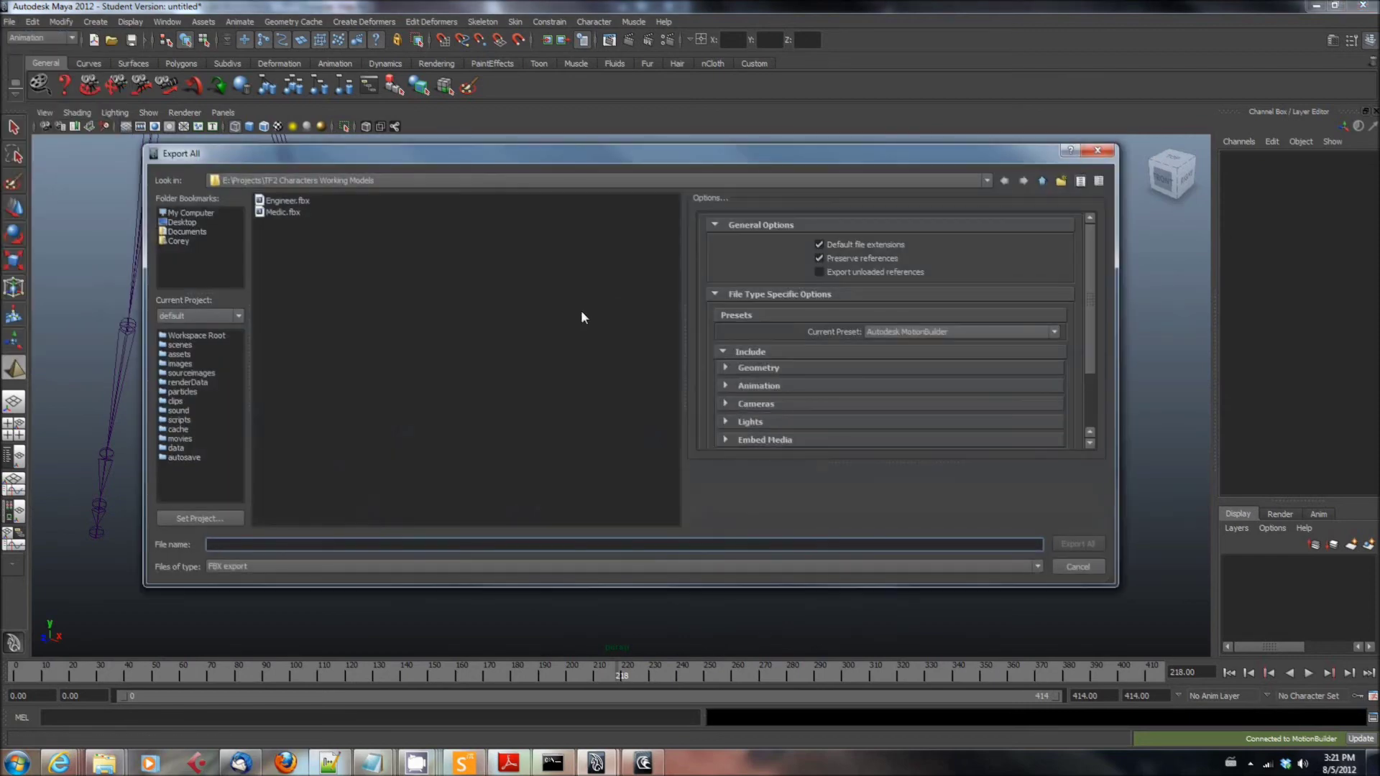
pyautogui.click(986, 180)
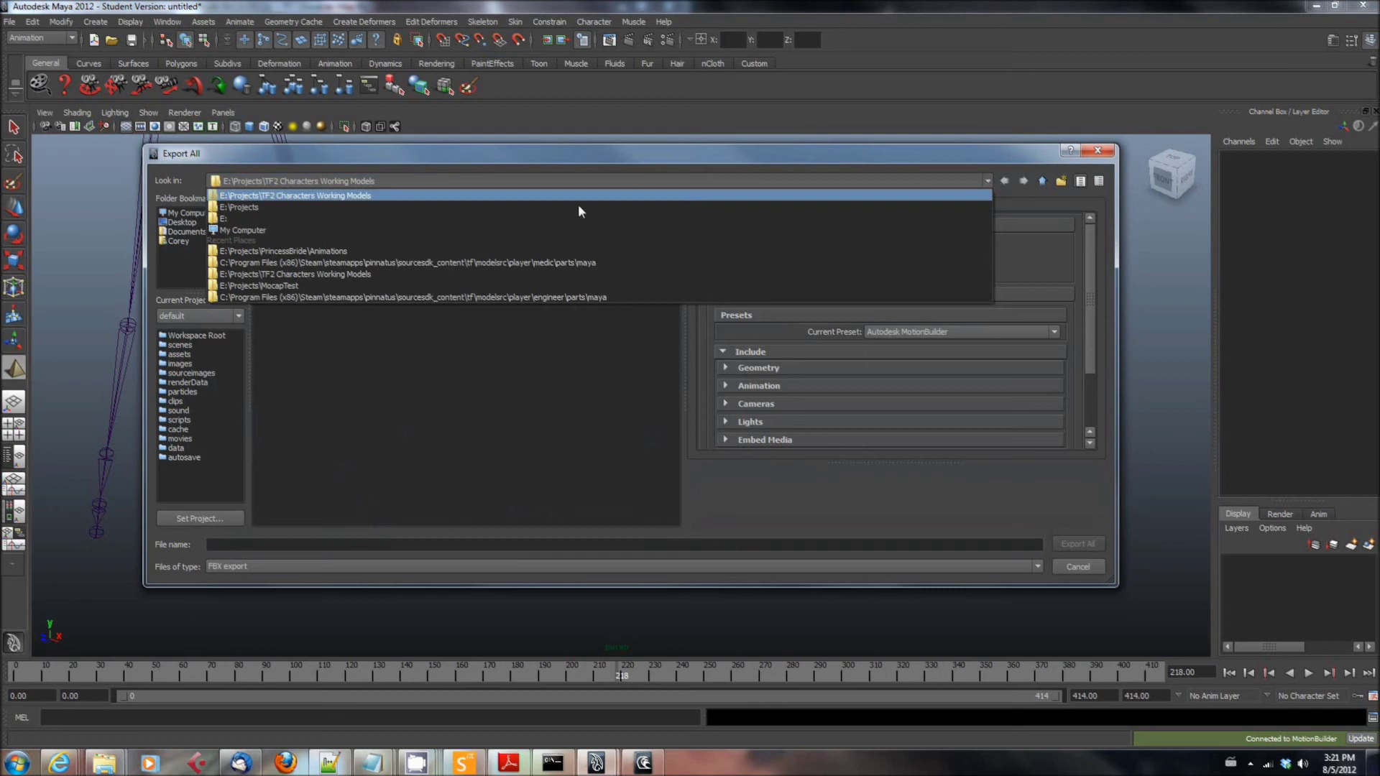
pyautogui.click(524, 251)
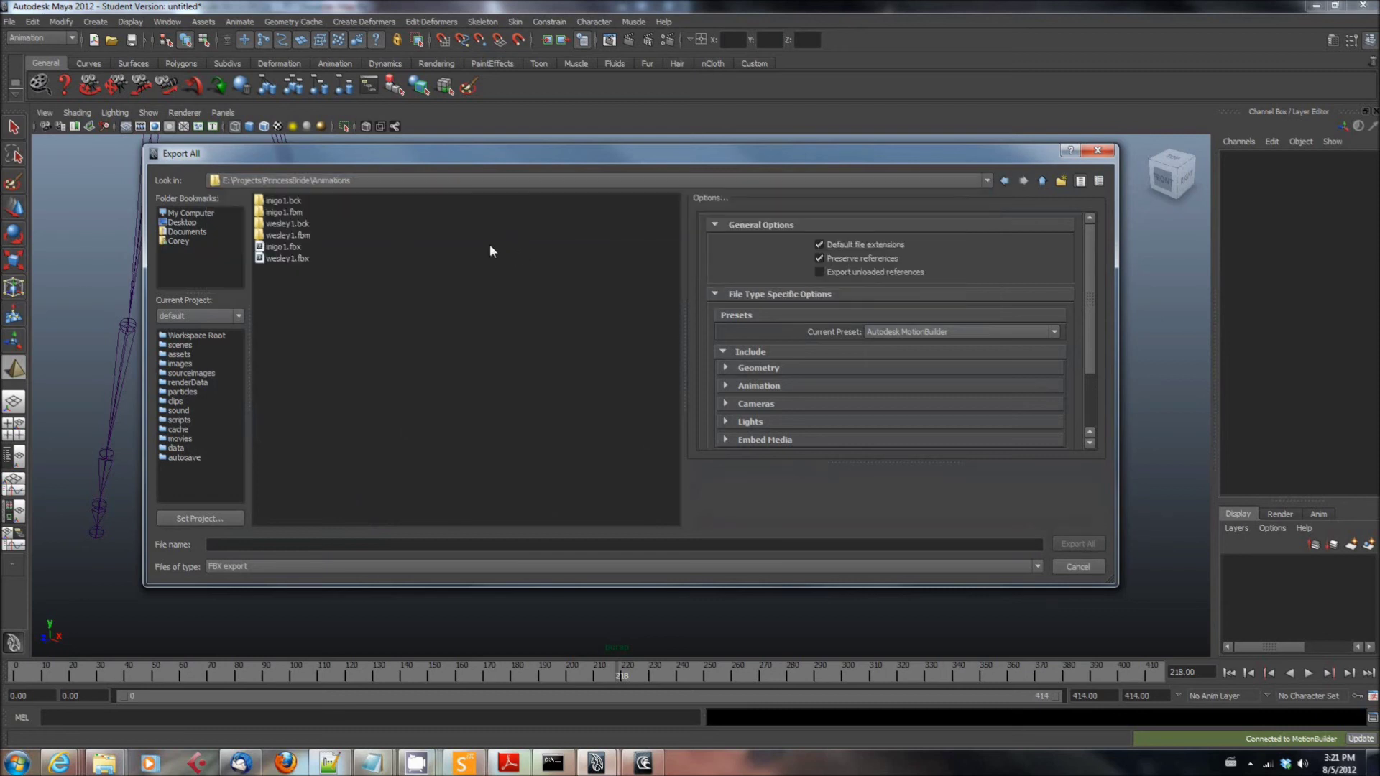
# Step: Export as Valve DMX named Inigo_1_tutorial with Export Type Skeletal Animation
pyautogui.click(374, 567)
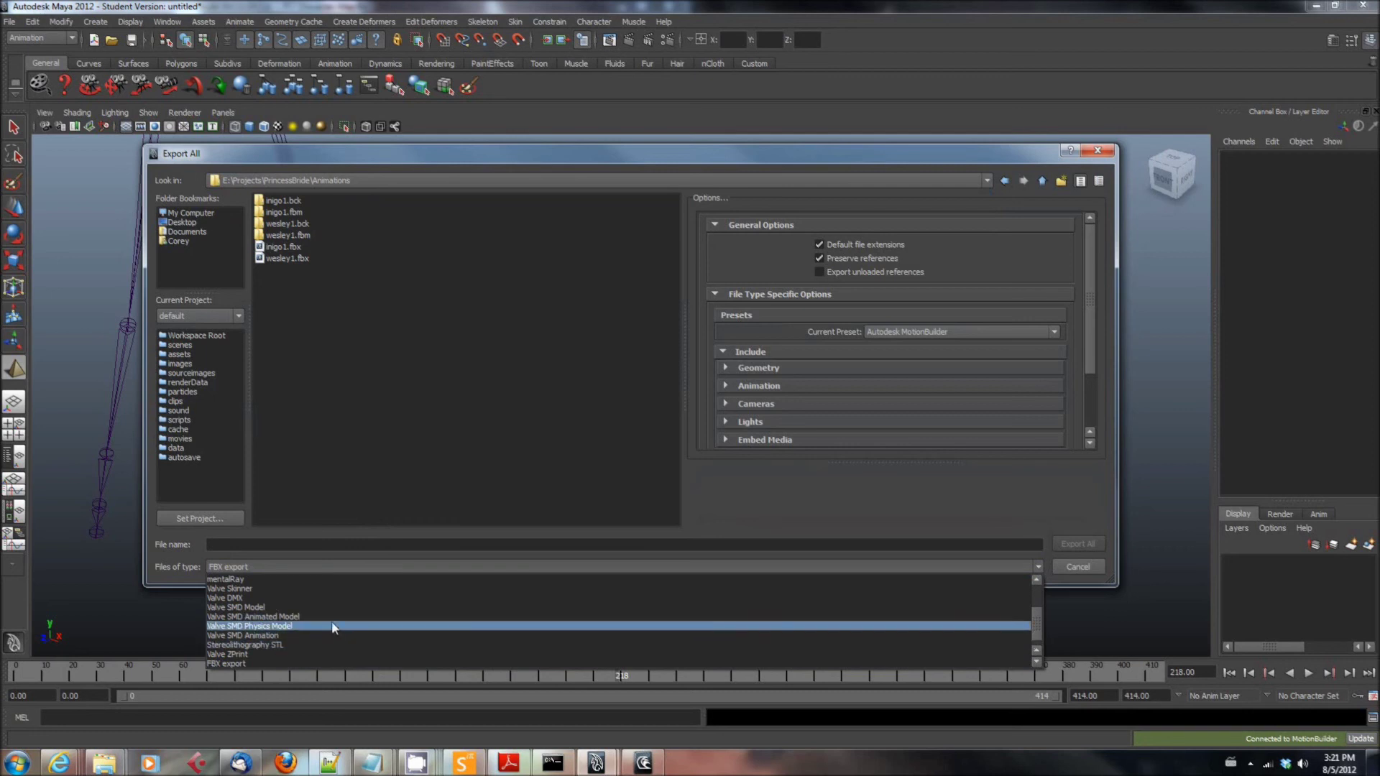
pyautogui.press('Escape')
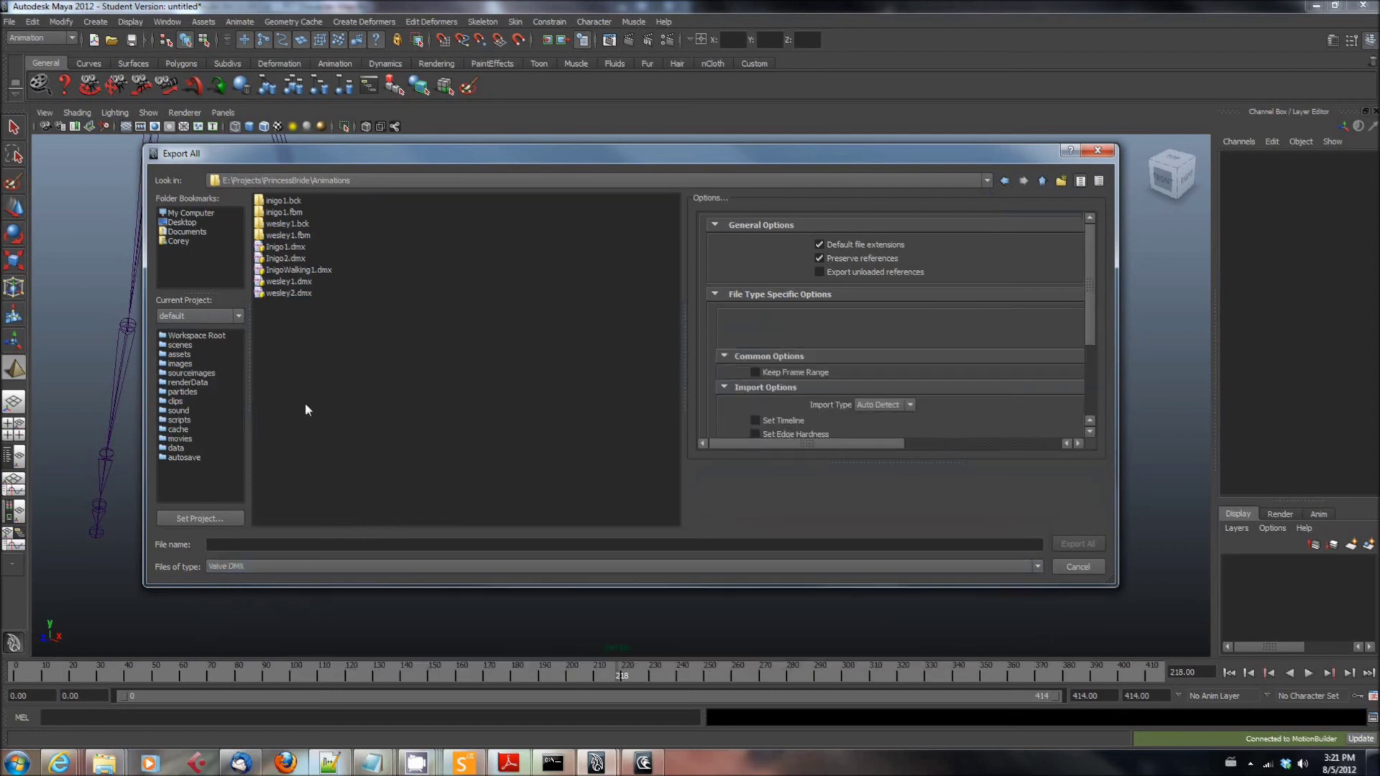
pyautogui.click(348, 540)
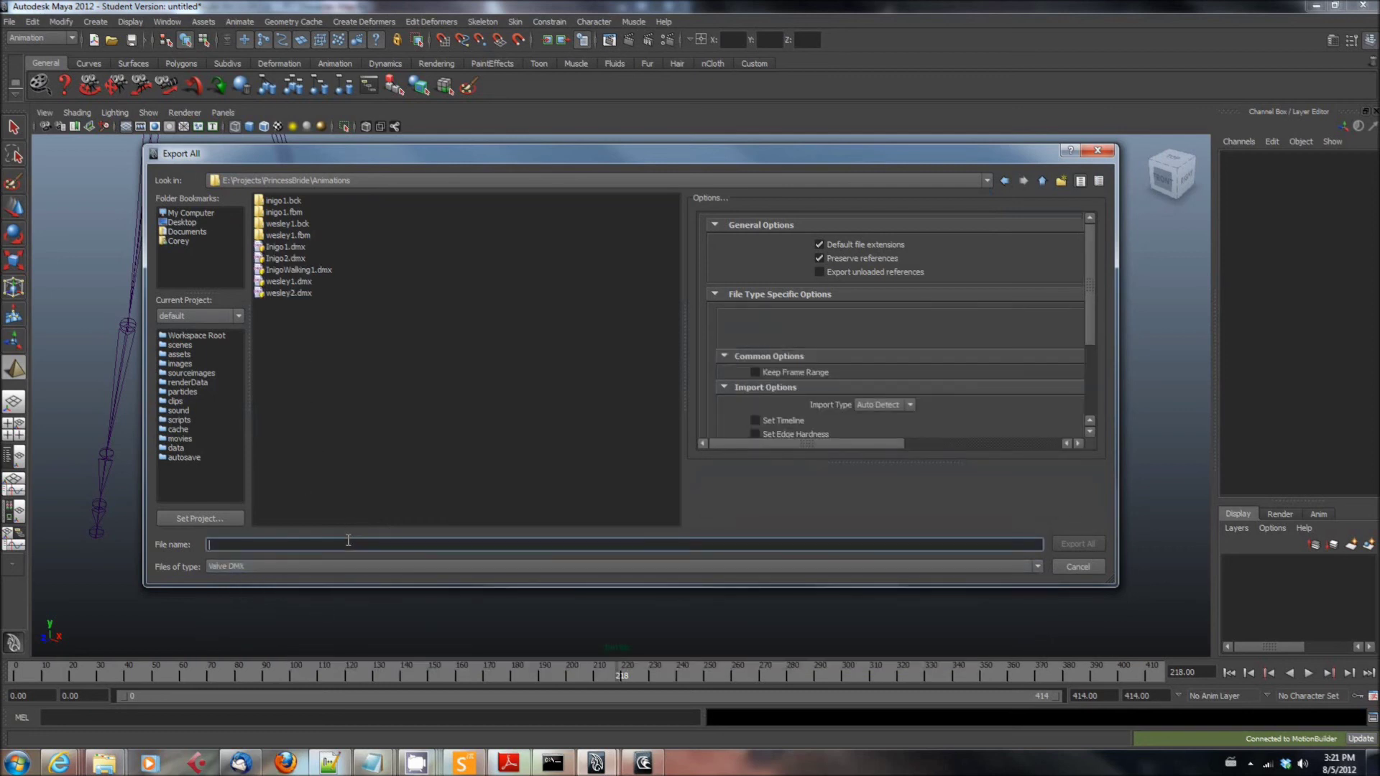
pyautogui.write('Inigo')
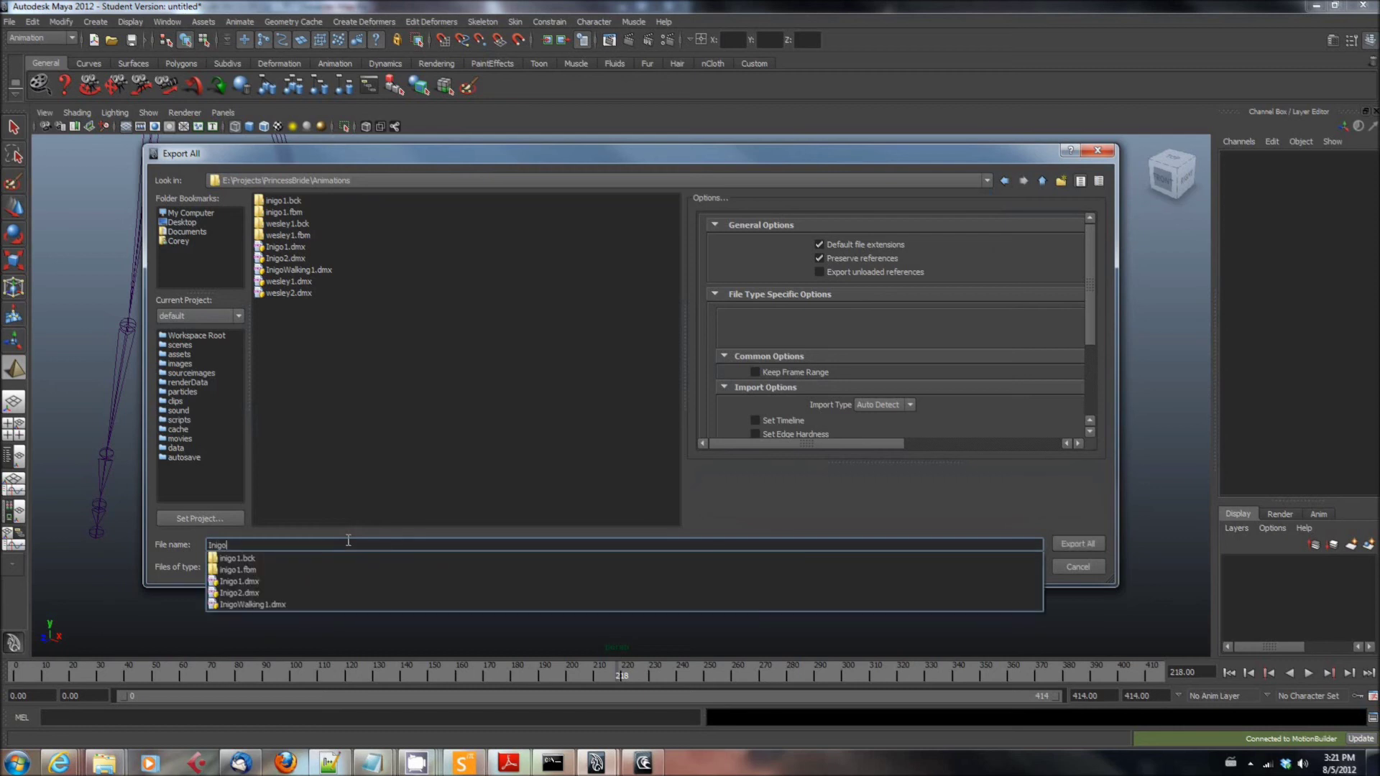
pyautogui.write('_1_tutorial')
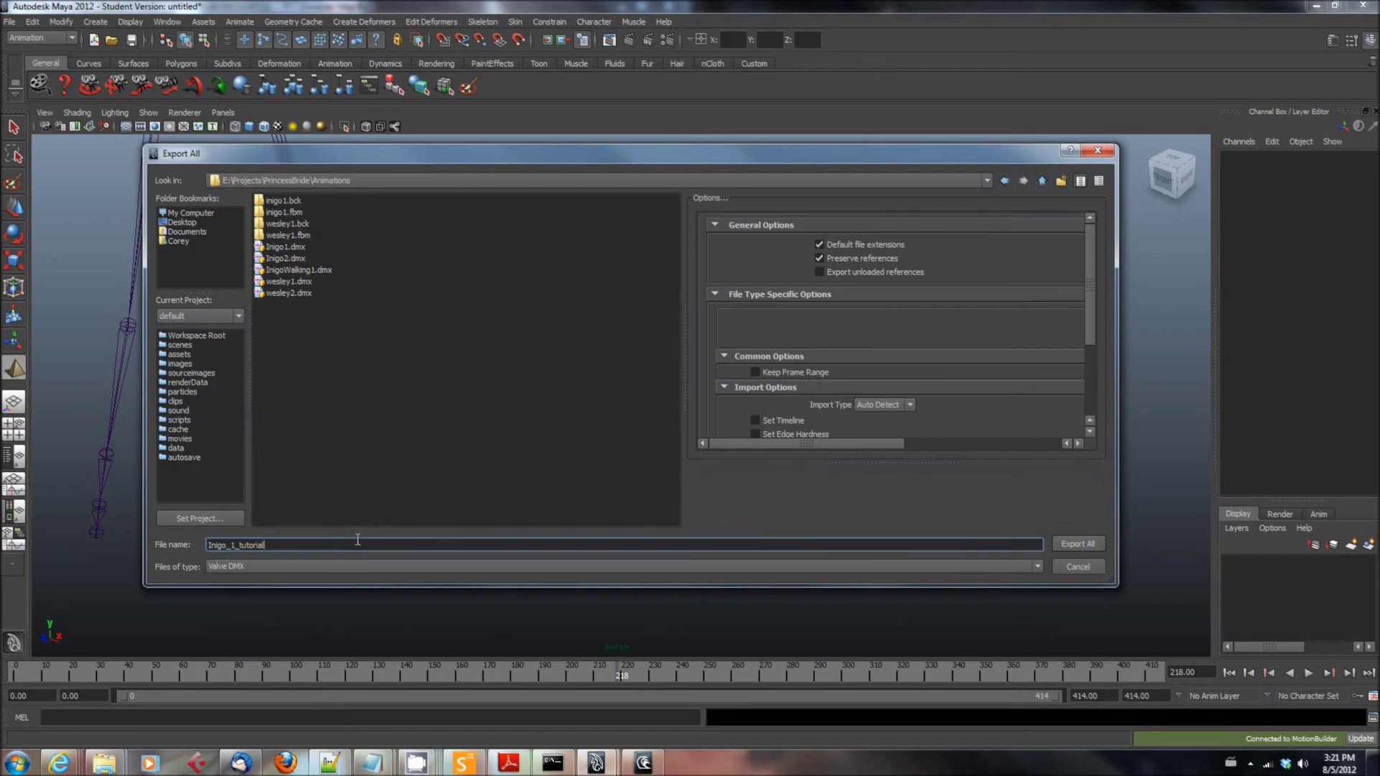
pyautogui.moveTo(1084, 289); pyautogui.dragTo(1095, 364)
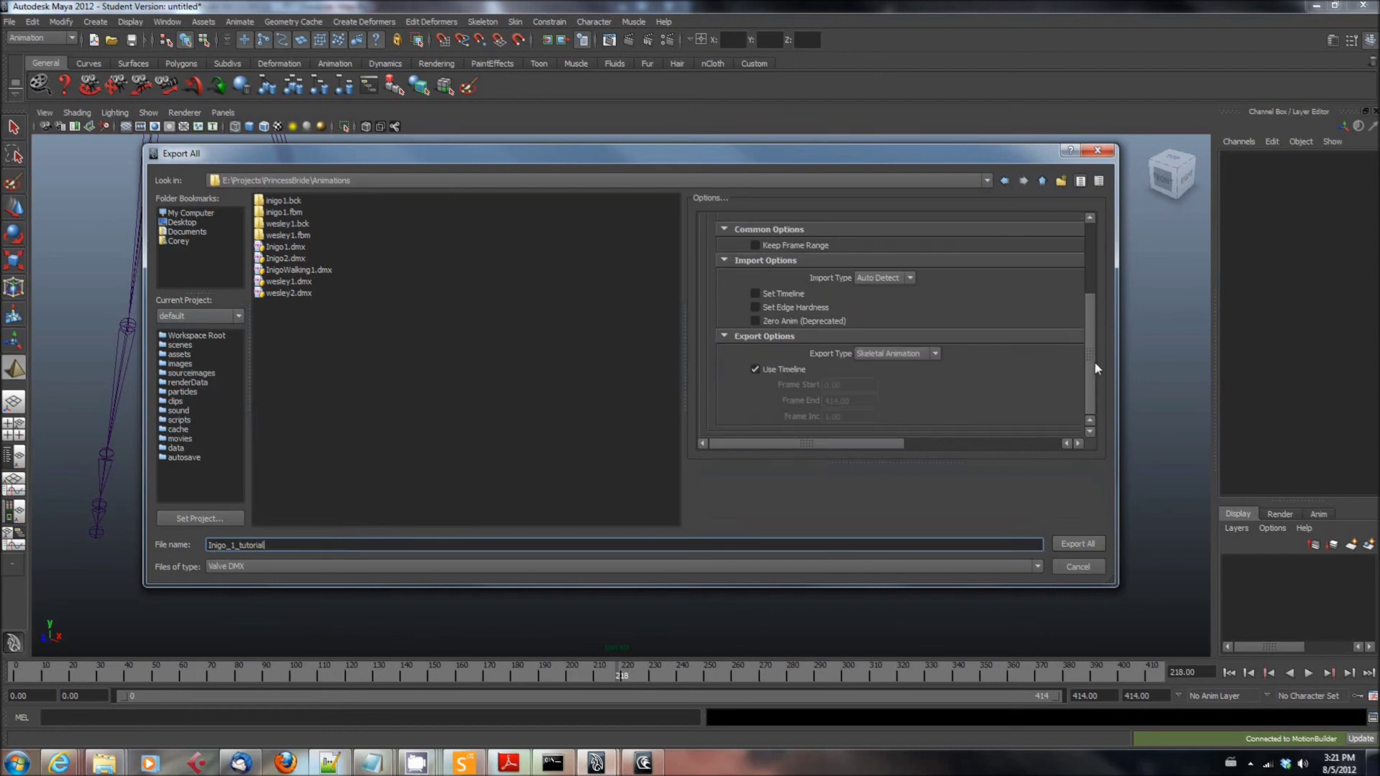
pyautogui.click(936, 354)
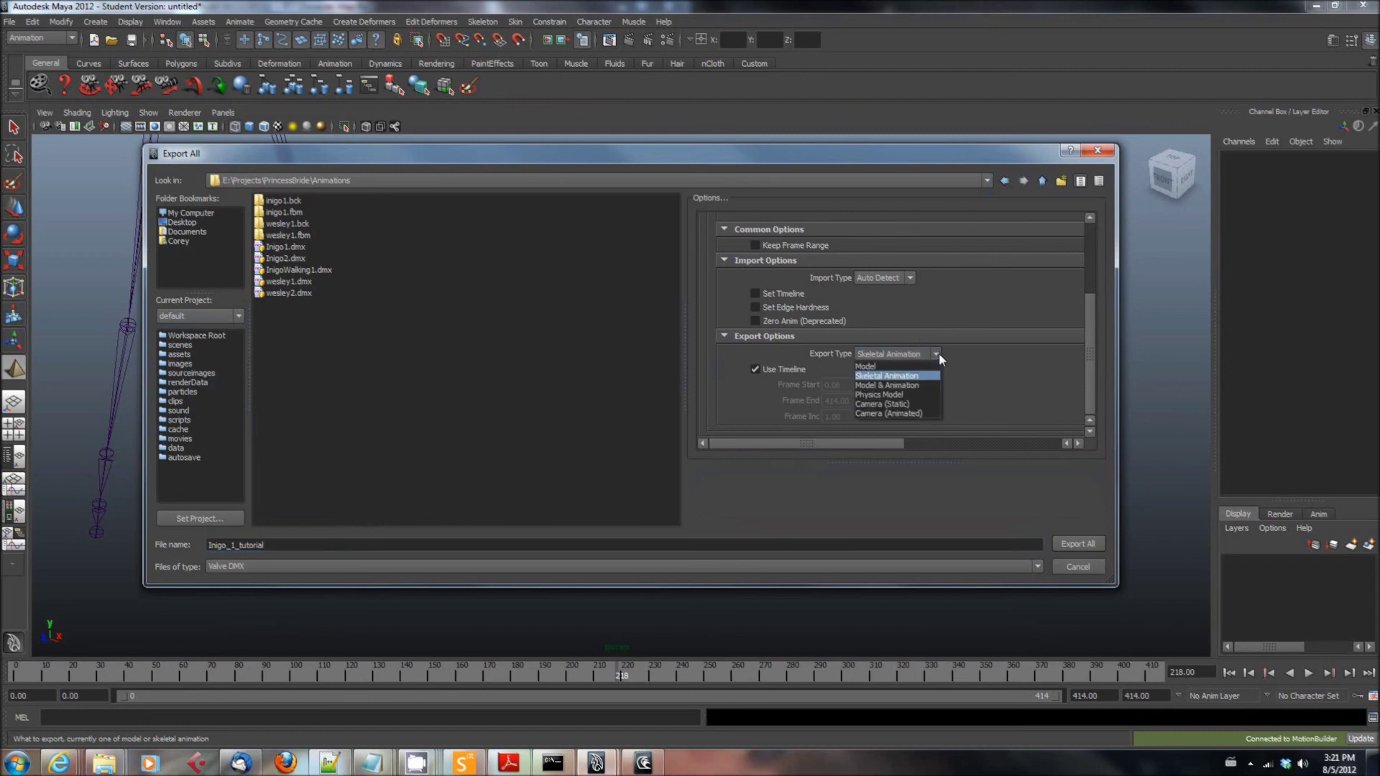
pyautogui.click(938, 352)
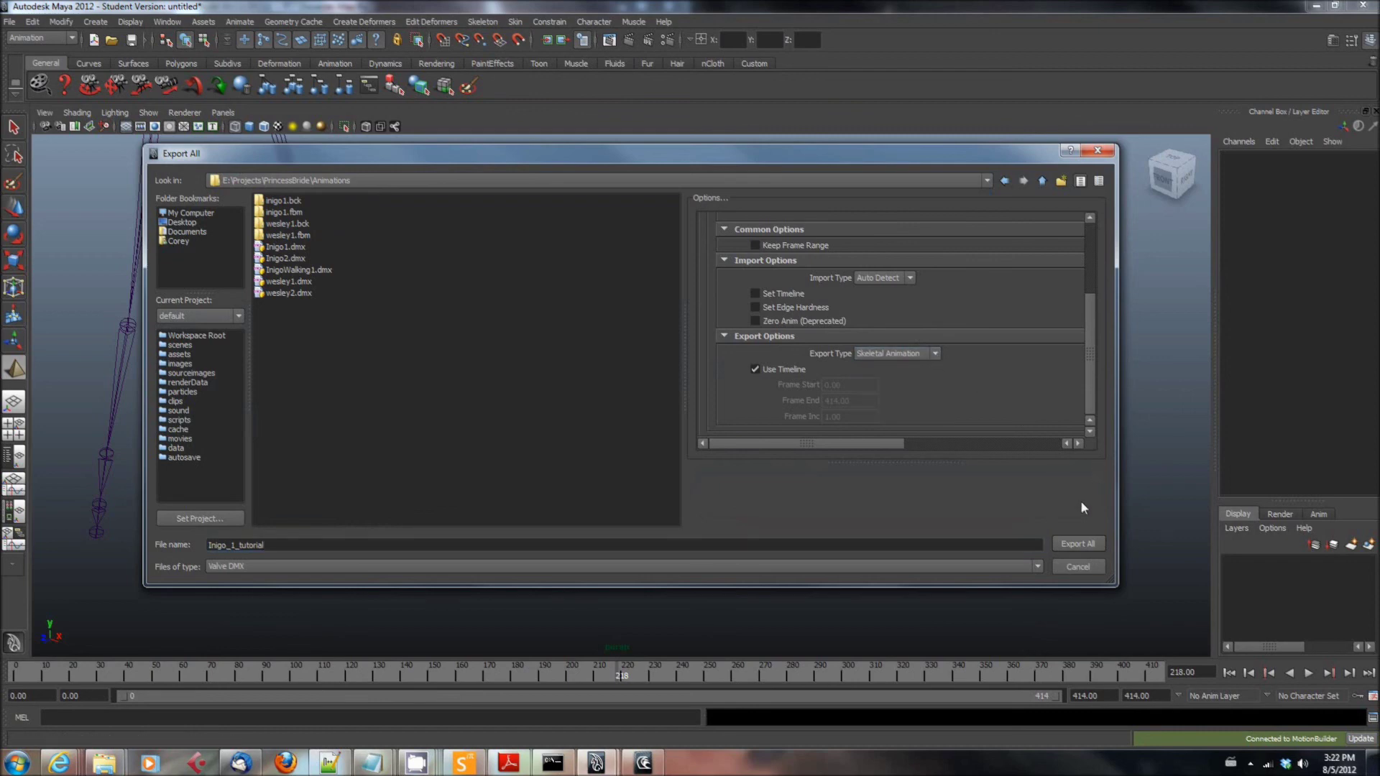
pyautogui.click(1077, 544)
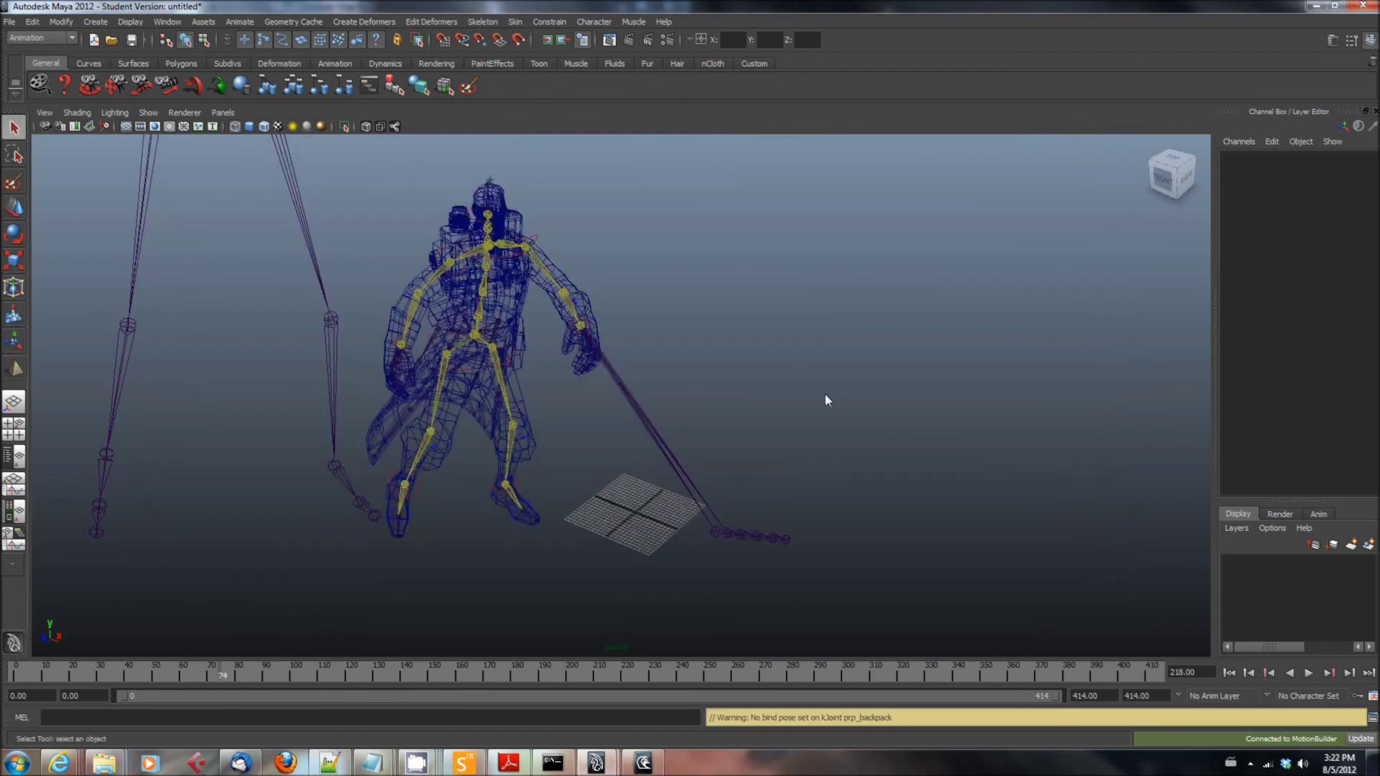